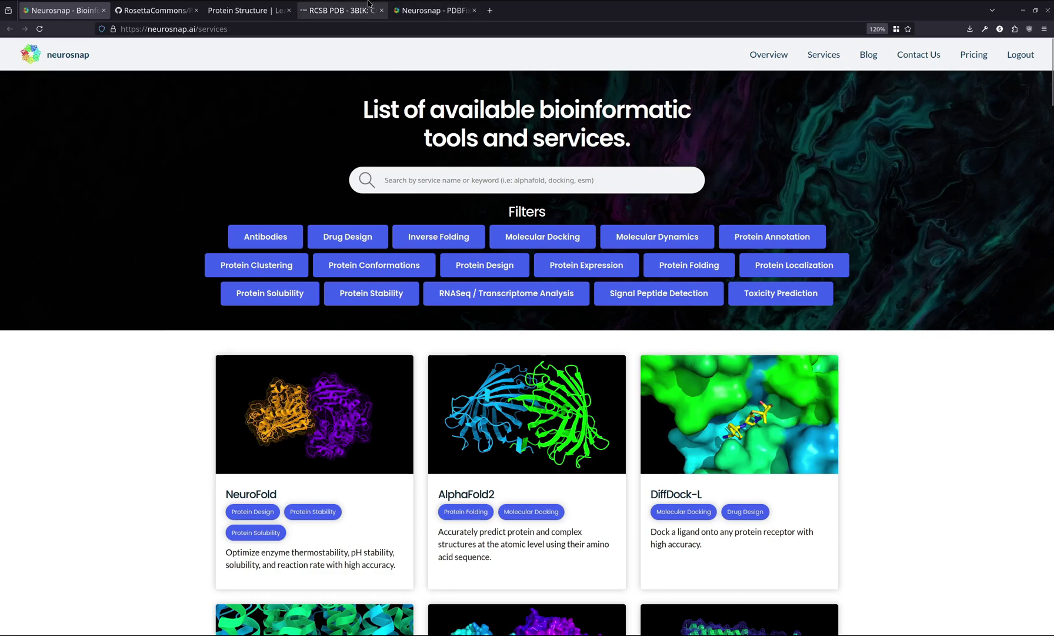
click(236, 7)
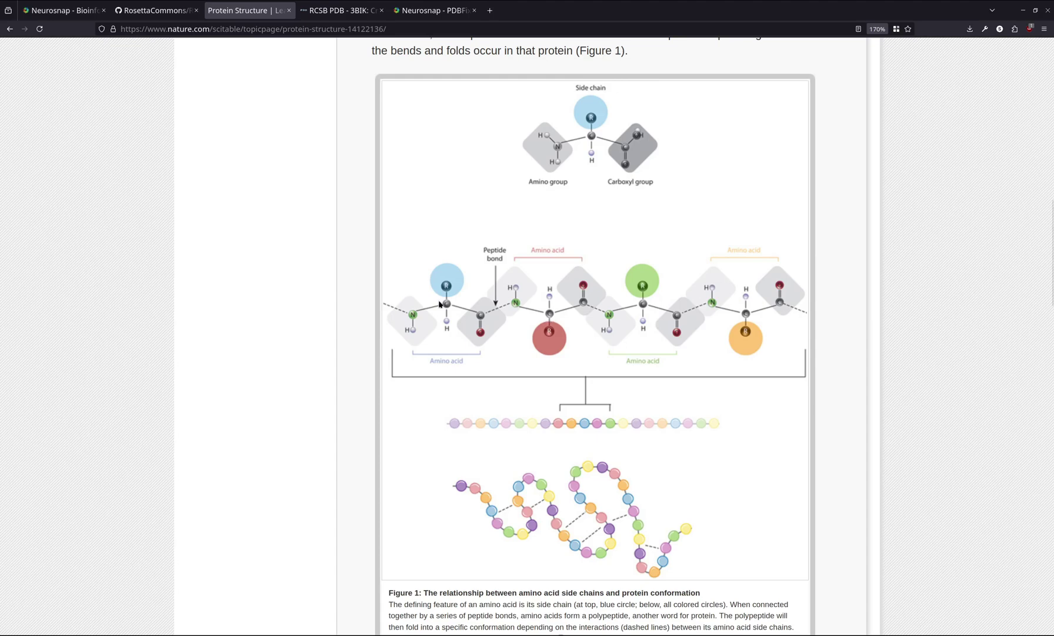
click(63, 5)
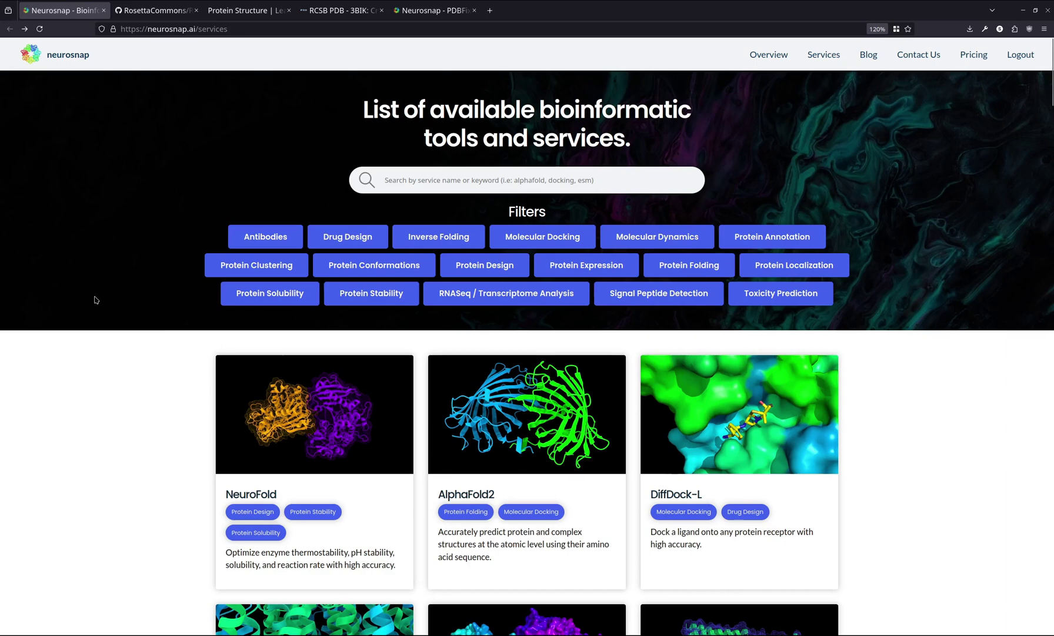
Open the RFdiffusion-v2 card and browse to PDL1.pdb as the input structure under Configuration & Options.
scroll(95, 300, down, 2)
scroll(94, 299, down, 3)
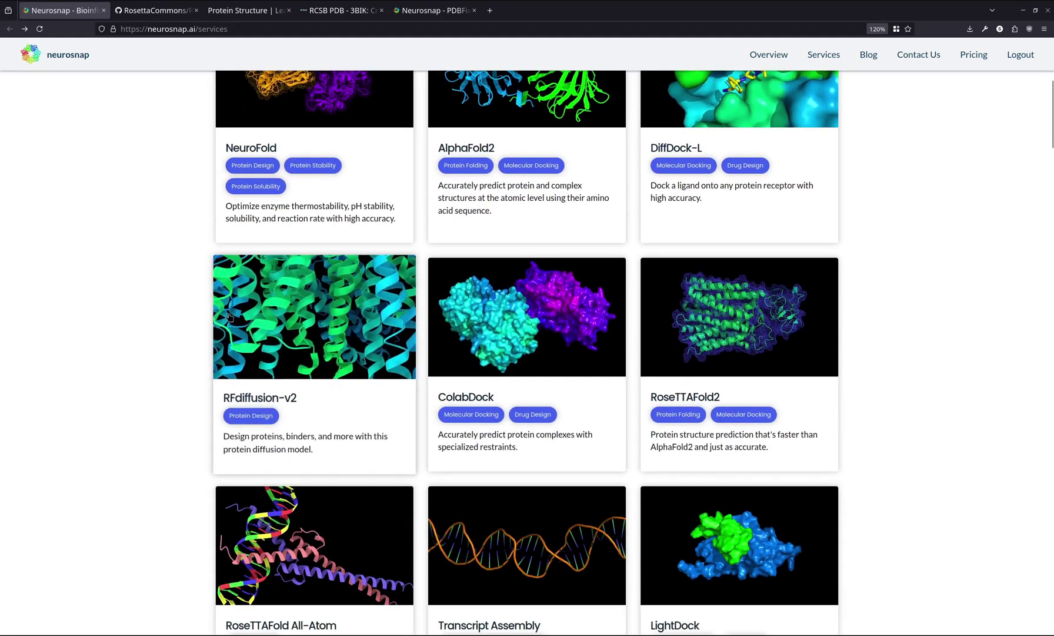
click(224, 294)
scroll(152, 293, down, 3)
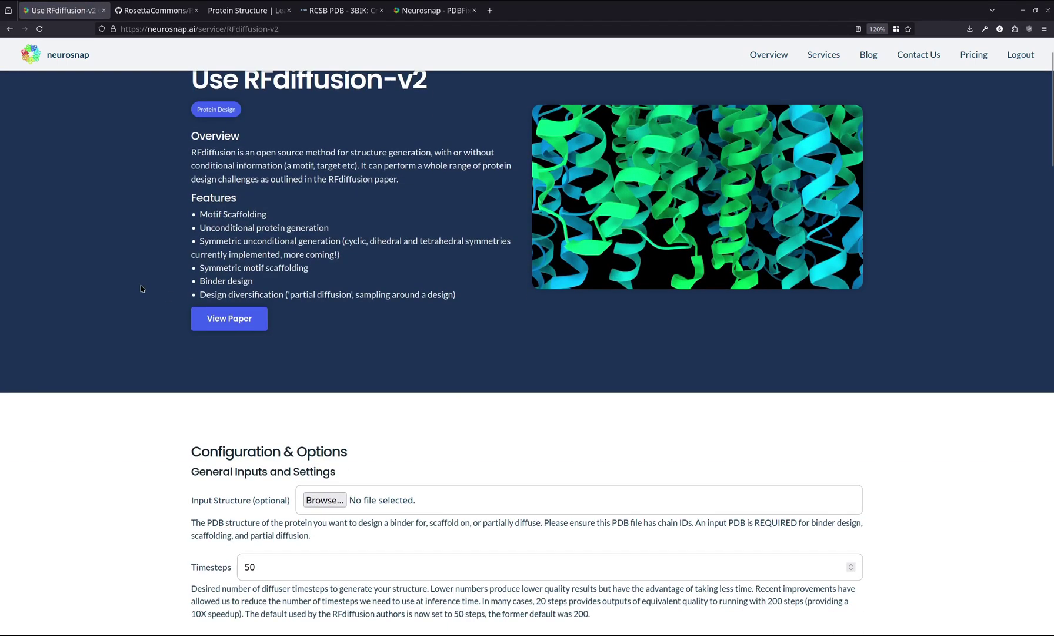
scroll(141, 289, down, 1)
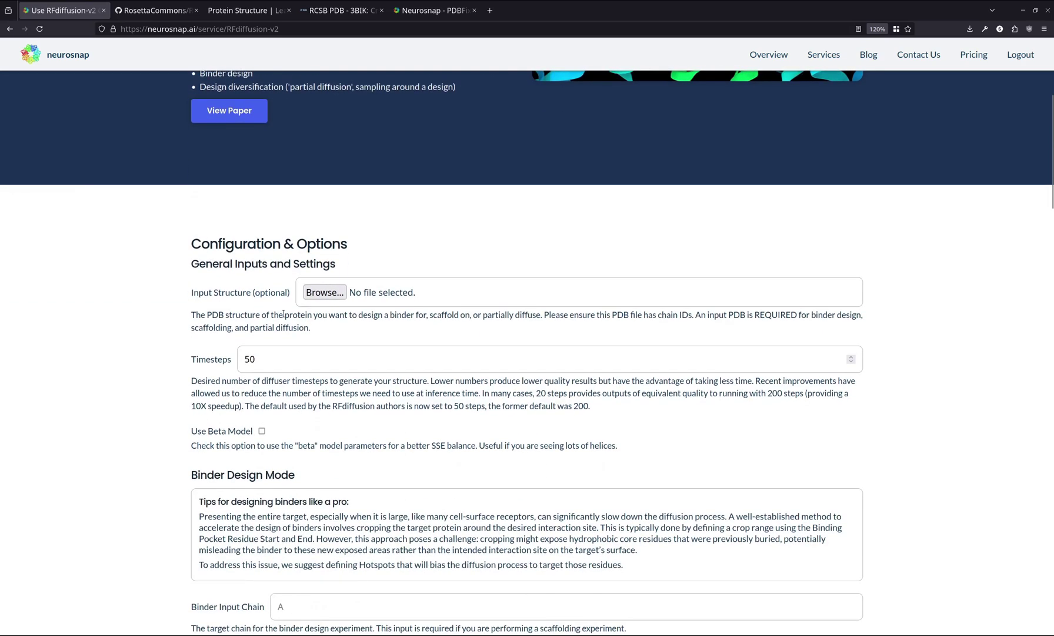
click(380, 404)
Review the earlier PDBFixer job's structure results in its tab.
scroll(169, 466, down, 1)
scroll(150, 419, down, 3)
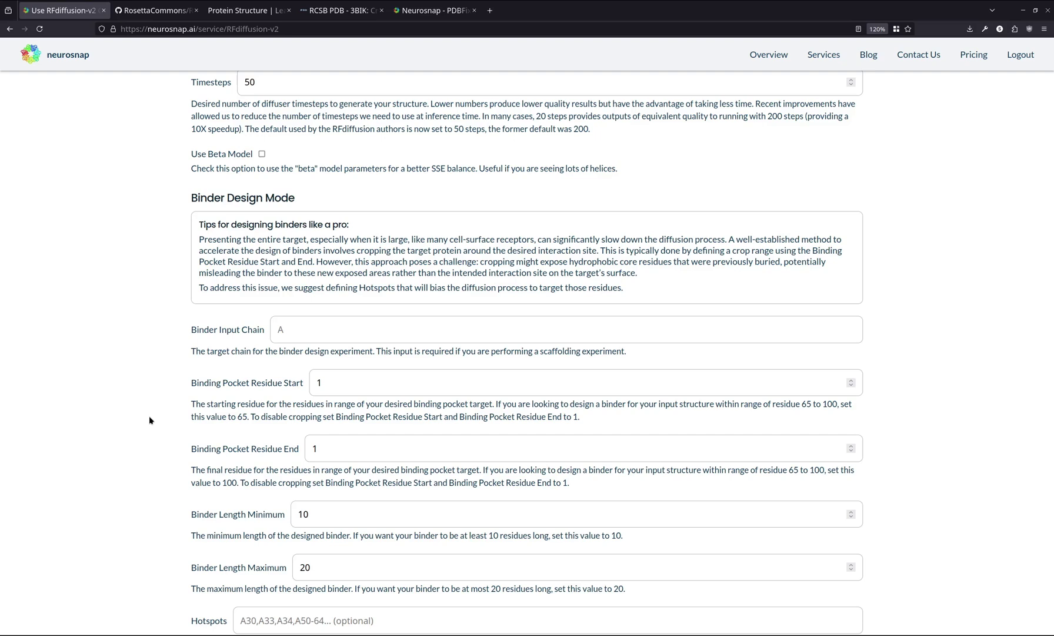
scroll(149, 418, down, 1)
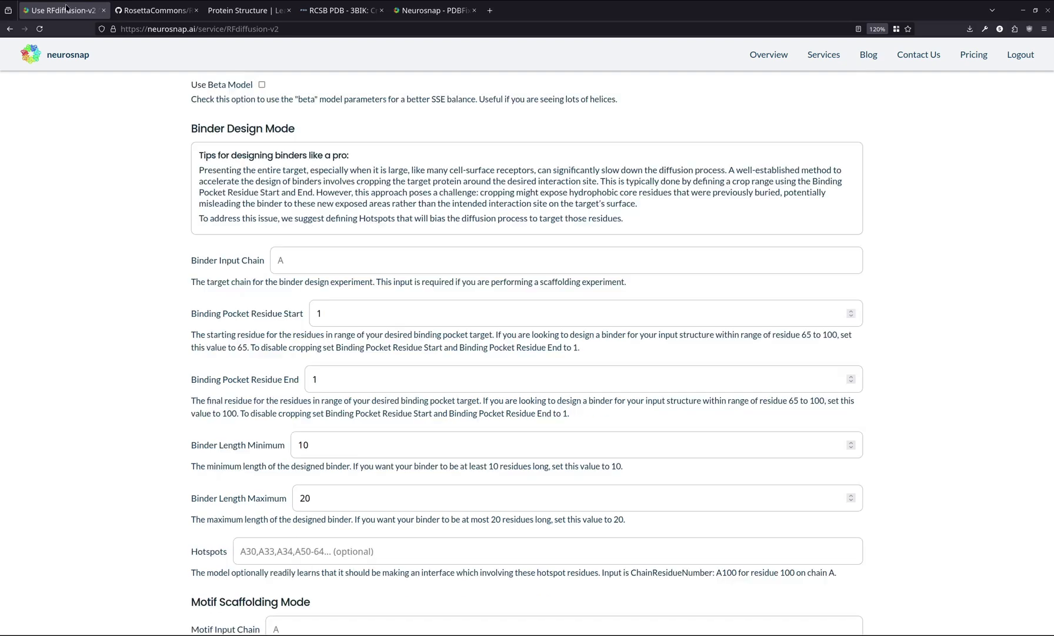
key(ctrl+shift+Tab)
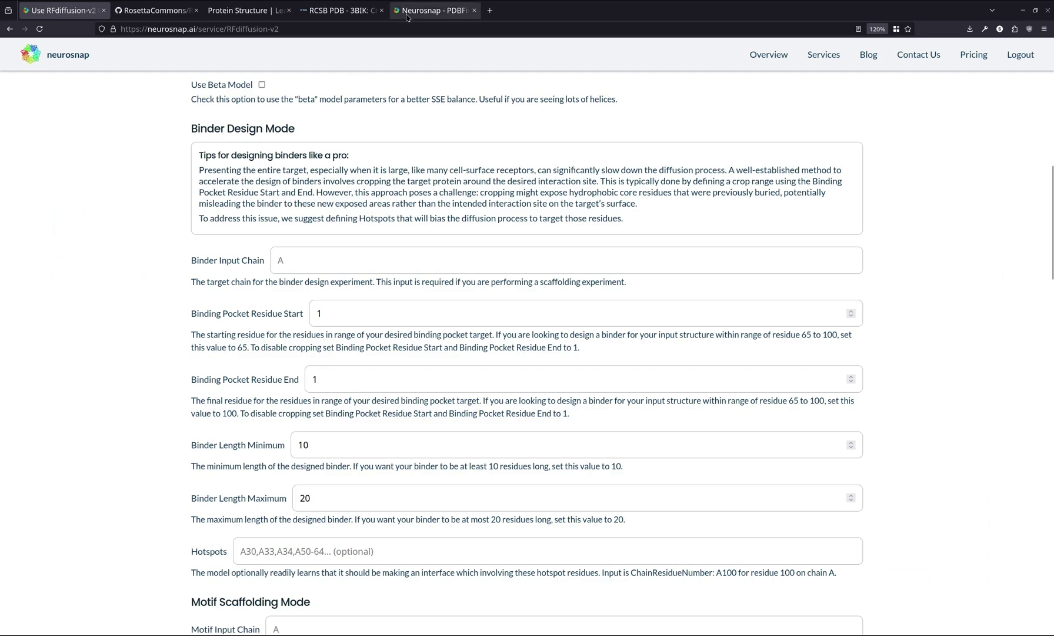
scroll(11, 195, down, 2)
scroll(11, 195, down, 1)
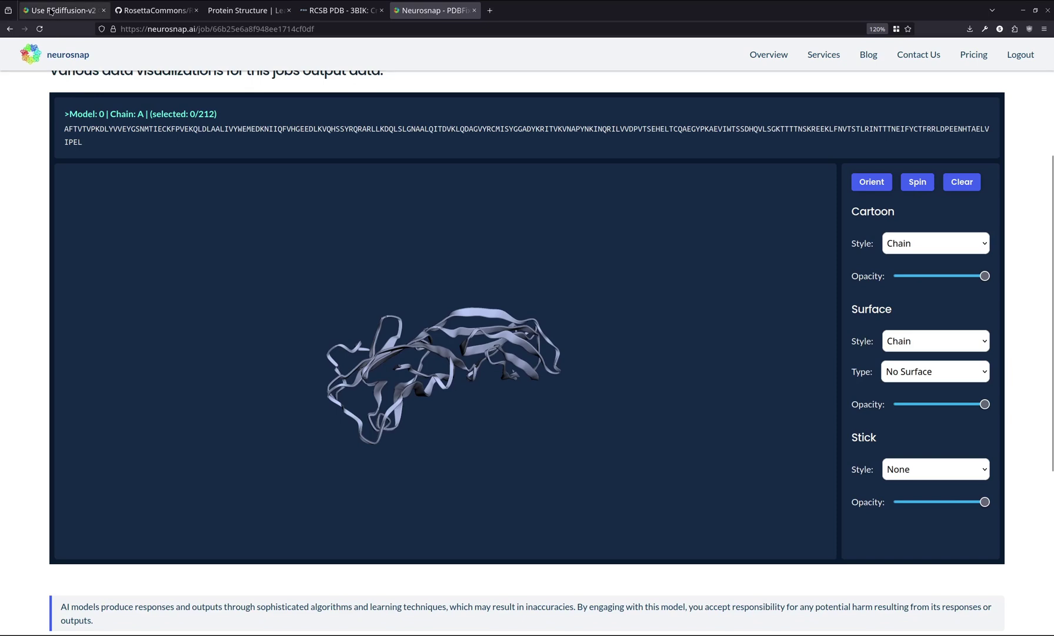
Back in the RFdiffusion-v2 form, enter A as the binder input chain.
key(ctrl+Tab)
click(301, 257)
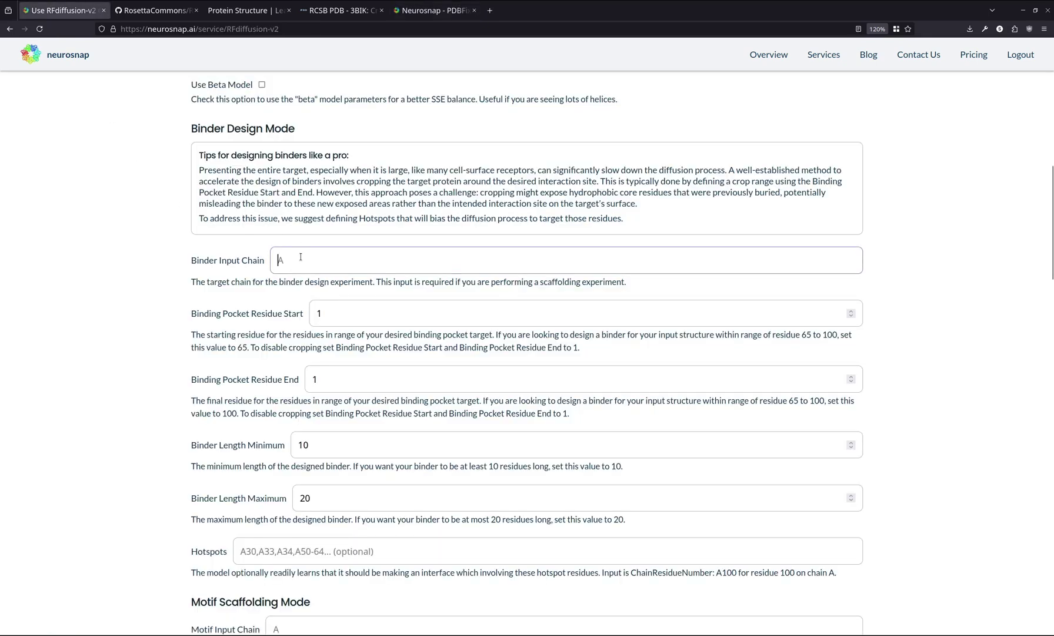
text(A)
click(184, 572)
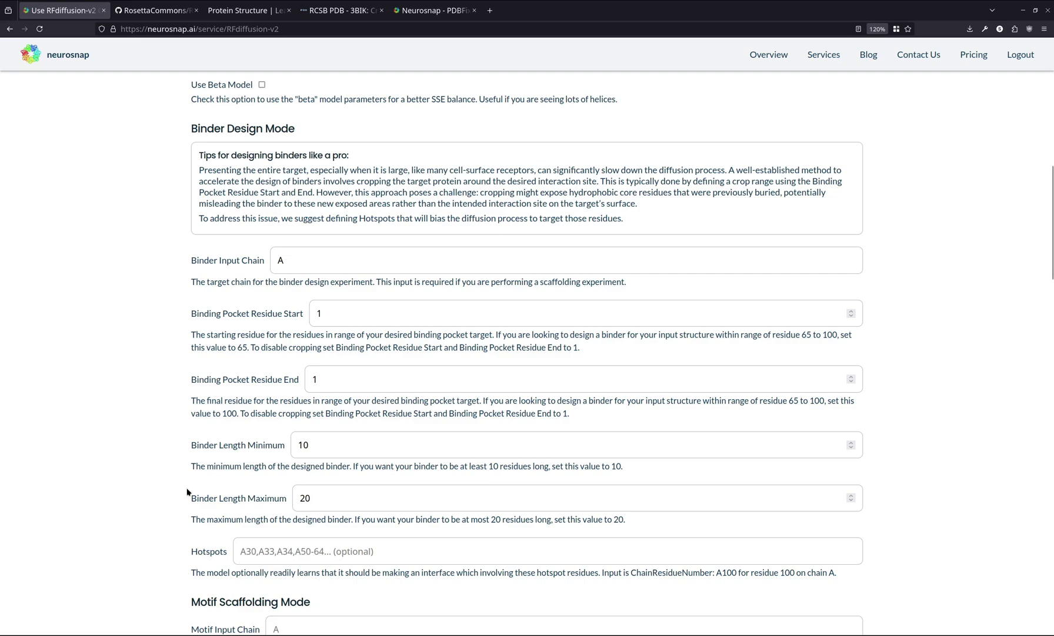
scroll(187, 490, down, 2)
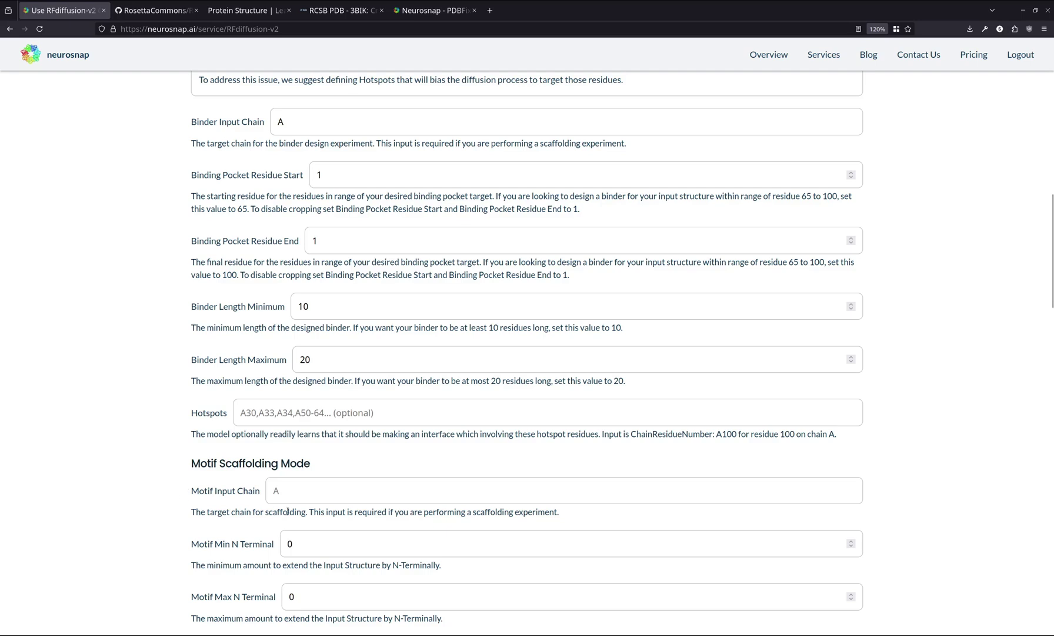
Set binder length minimum 30 and maximum 46, and enter hotspots A28-34,A50-56,A71-80.
double_click(304, 306)
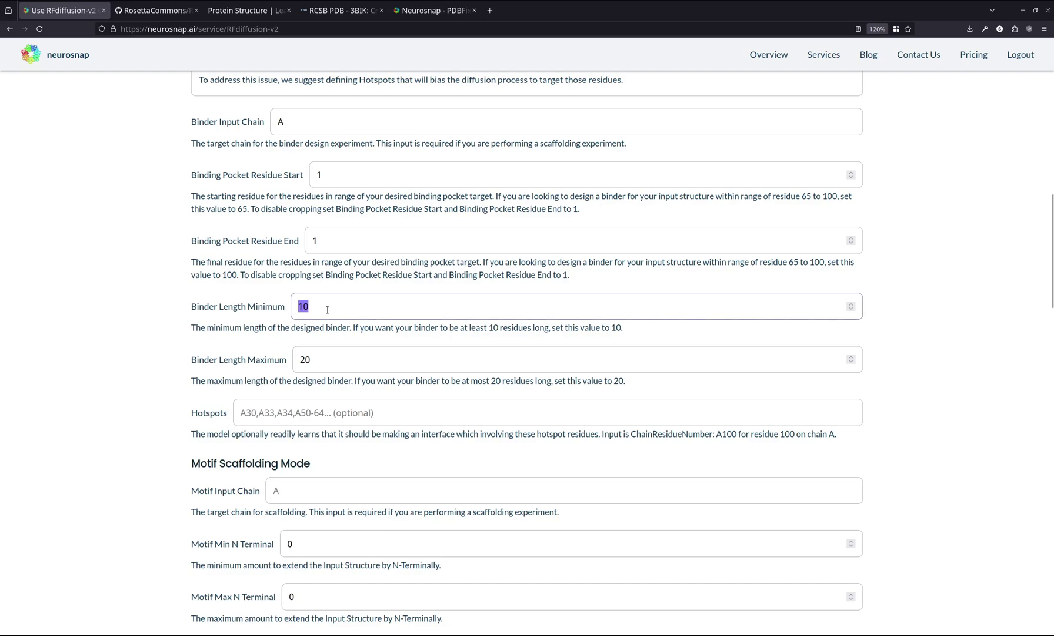
text(30)
key(Tab)
text(46)
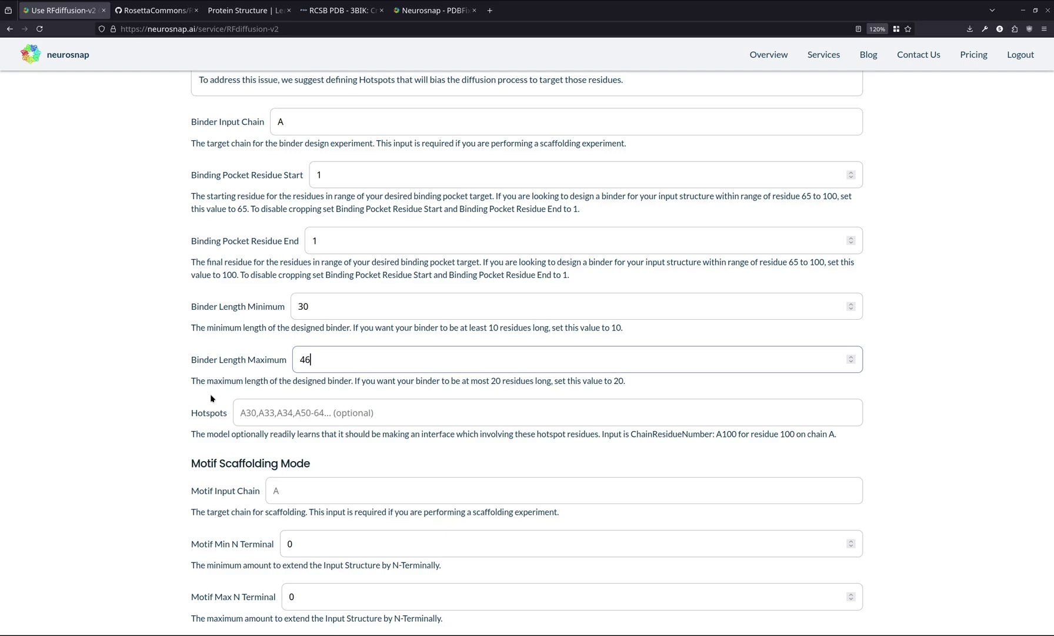
key(Tab)
text(A)
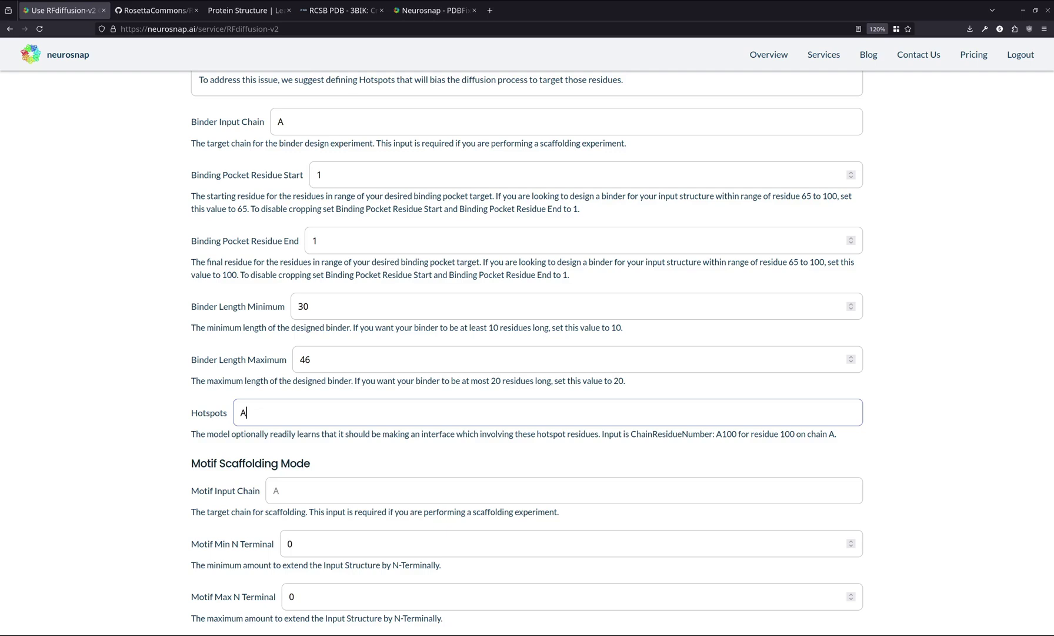
text(28-34,A50-56,A71-80)
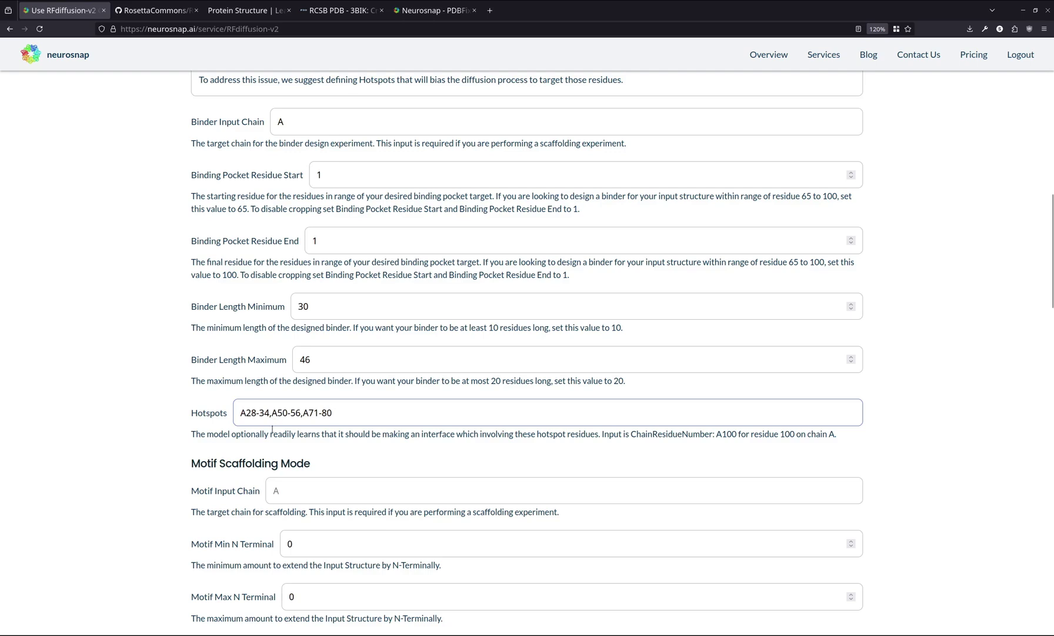
scroll(169, 408, down, 2)
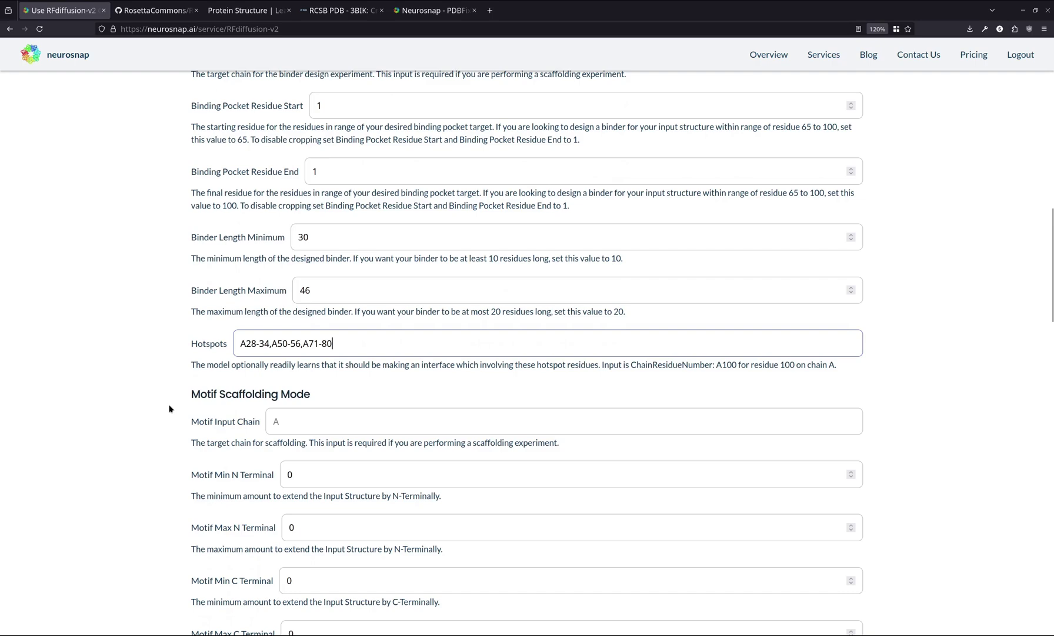
scroll(170, 408, down, 10)
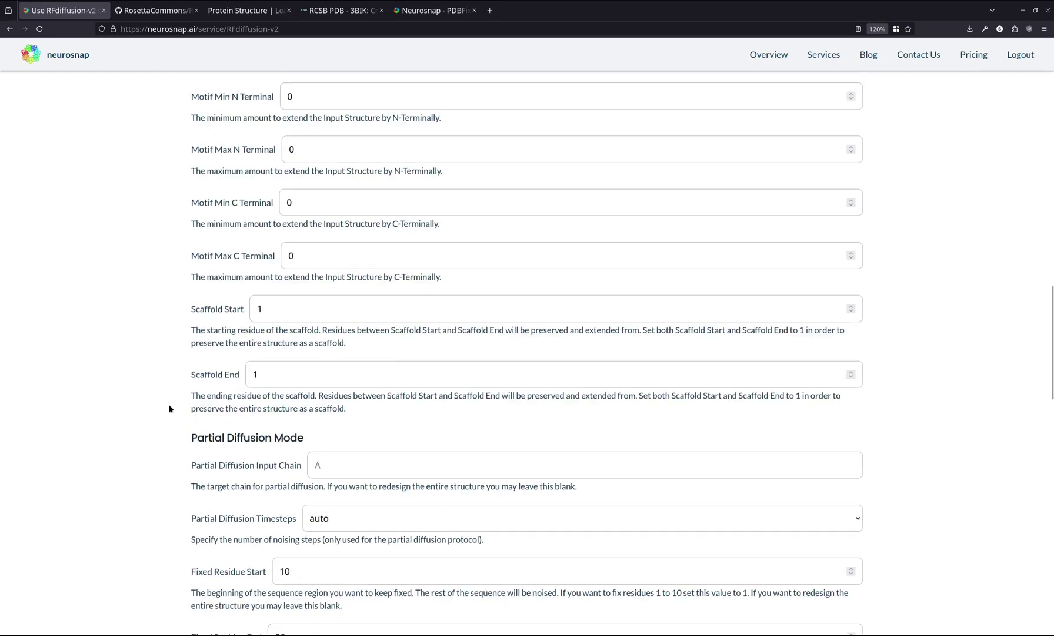
scroll(170, 408, down, 14)
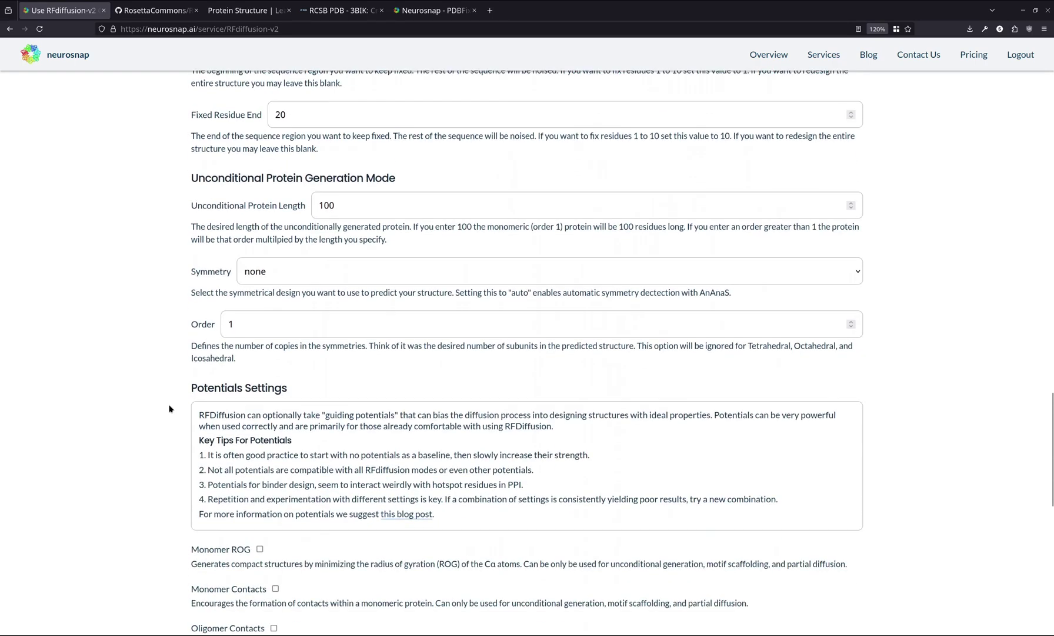
scroll(170, 407, down, 9)
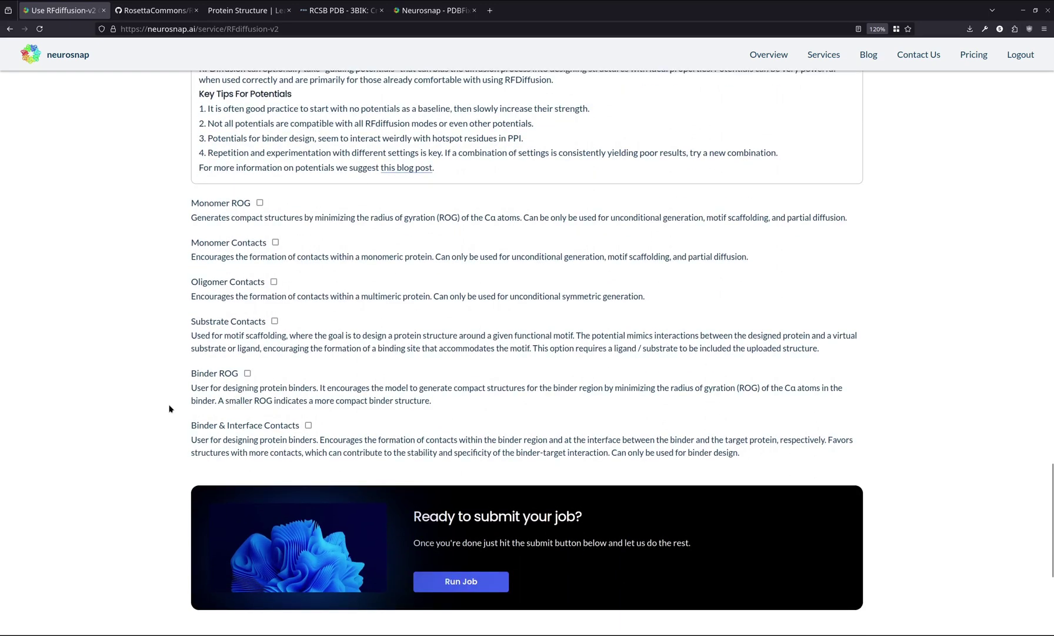
scroll(169, 408, down, 2)
scroll(169, 408, up, 4)
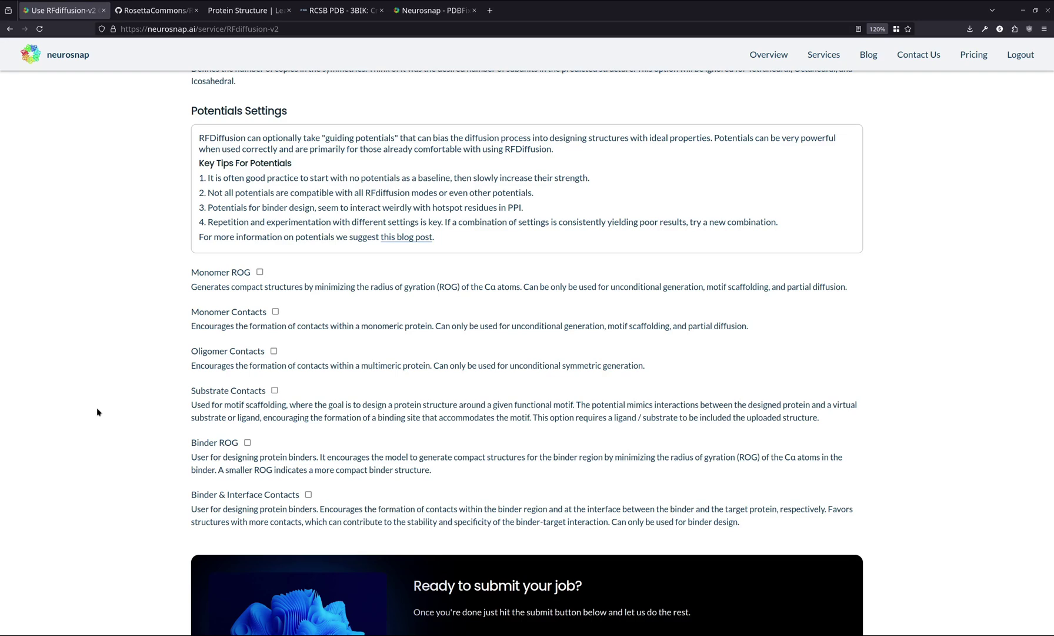
scroll(97, 411, down, 2)
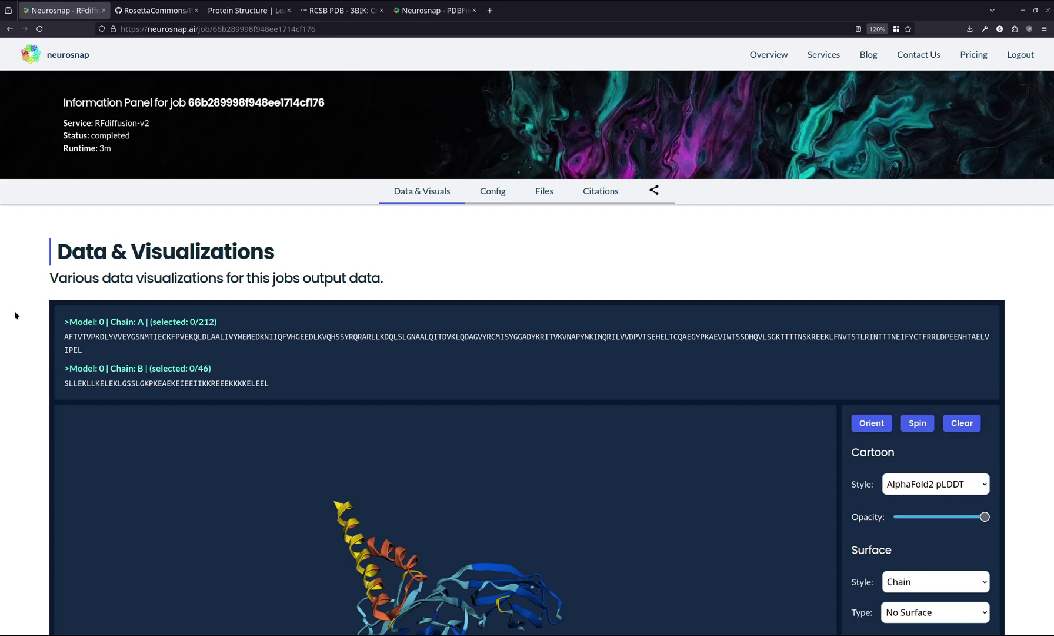
Scroll to the structure viewer and rotate the pLDDT-coloured binder–PDL1 complex to inspect the binder helices.
scroll(15, 310, down, 3)
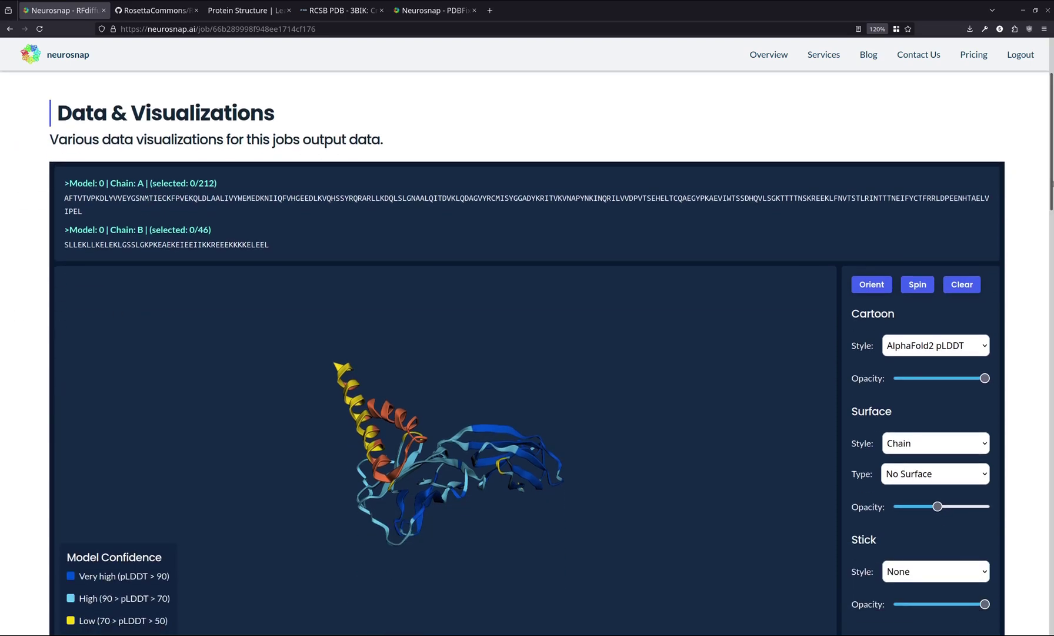
scroll(409, 424, down, 1)
drag(409, 424, 396, 361)
drag(460, 410, 445, 442)
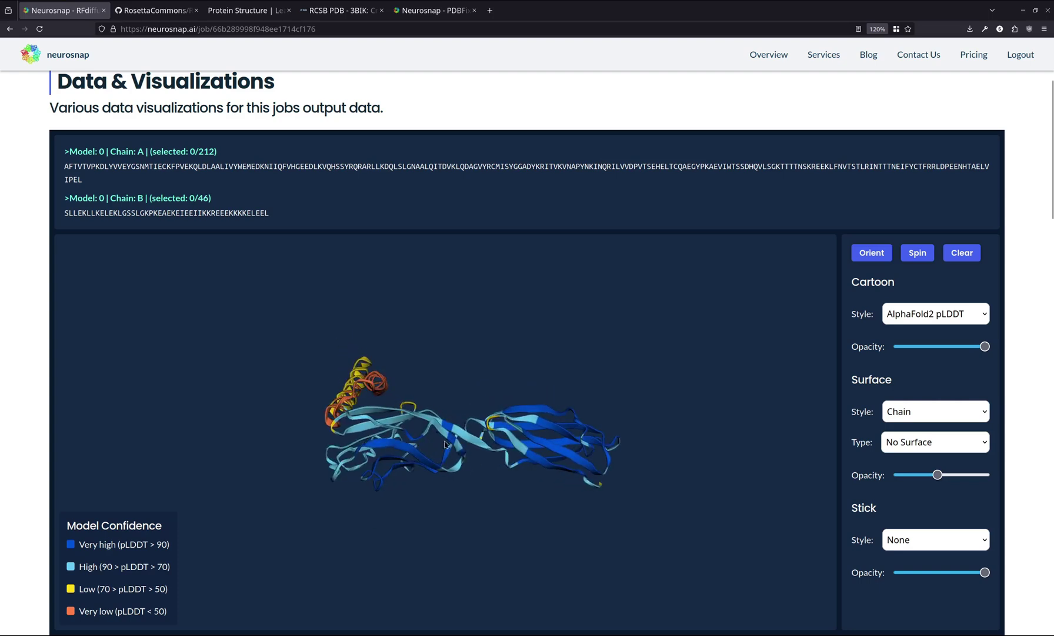
drag(1052, 185, 1052, 190)
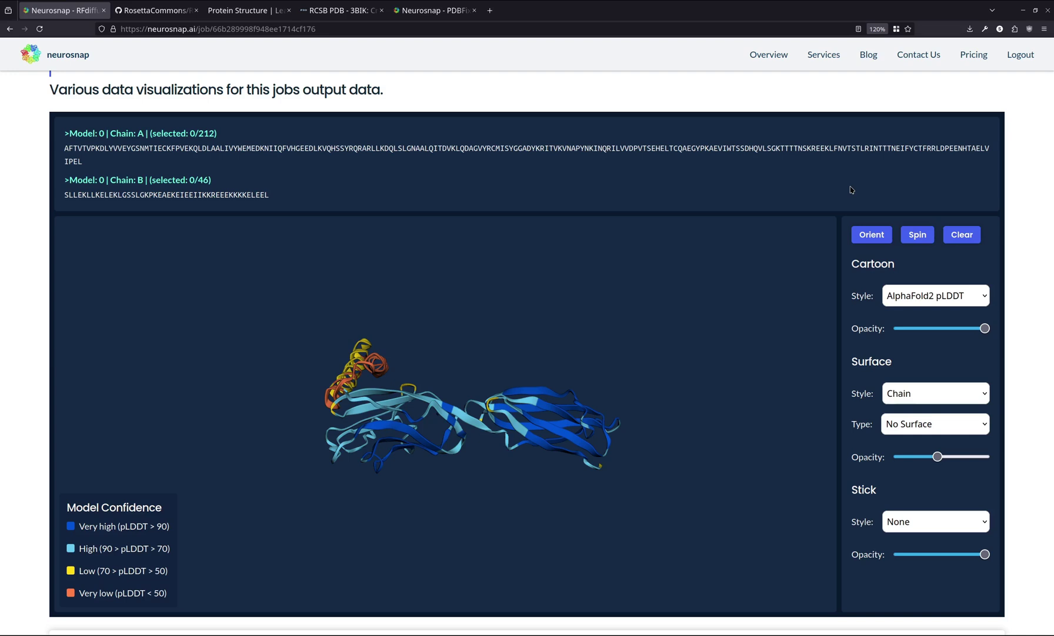
drag(818, 342, 35, 353)
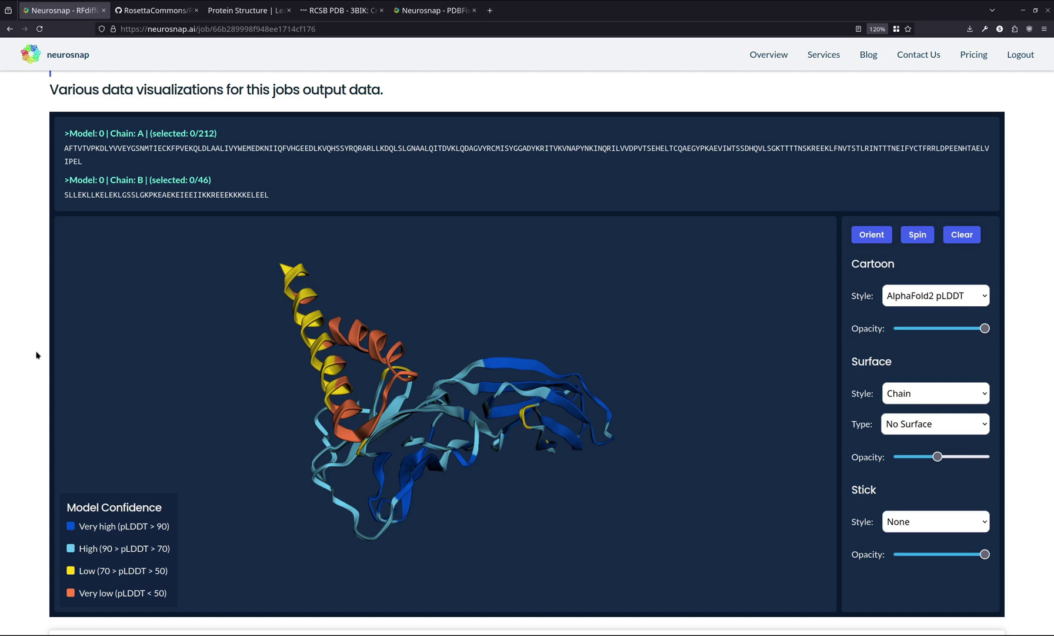
Display the RFdiffusion Backbone structure and rotate it in the viewer.
scroll(36, 353, down, 3)
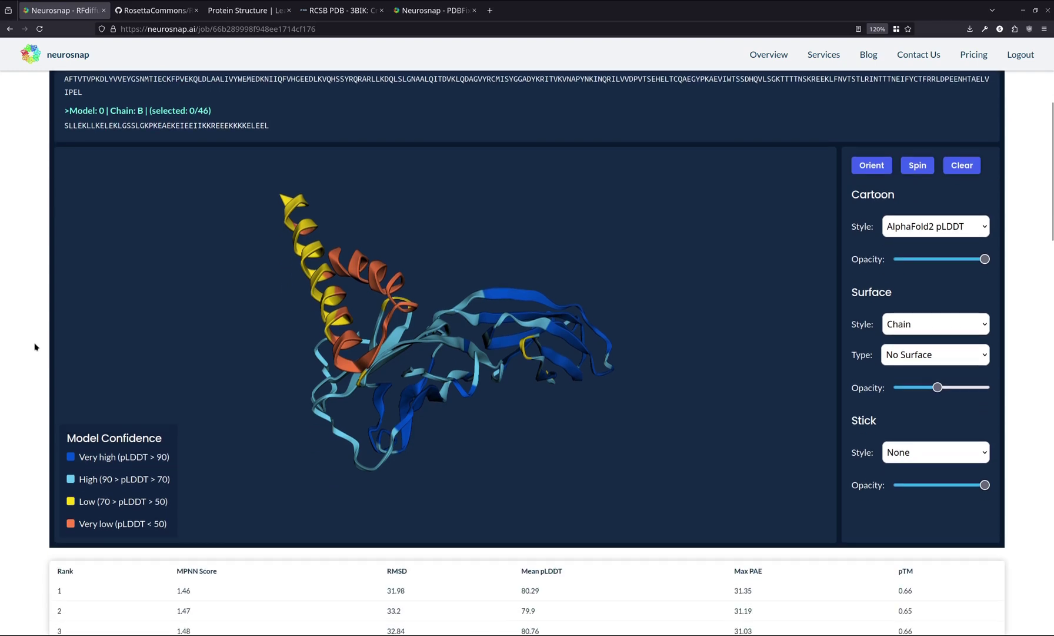
scroll(35, 346, down, 2)
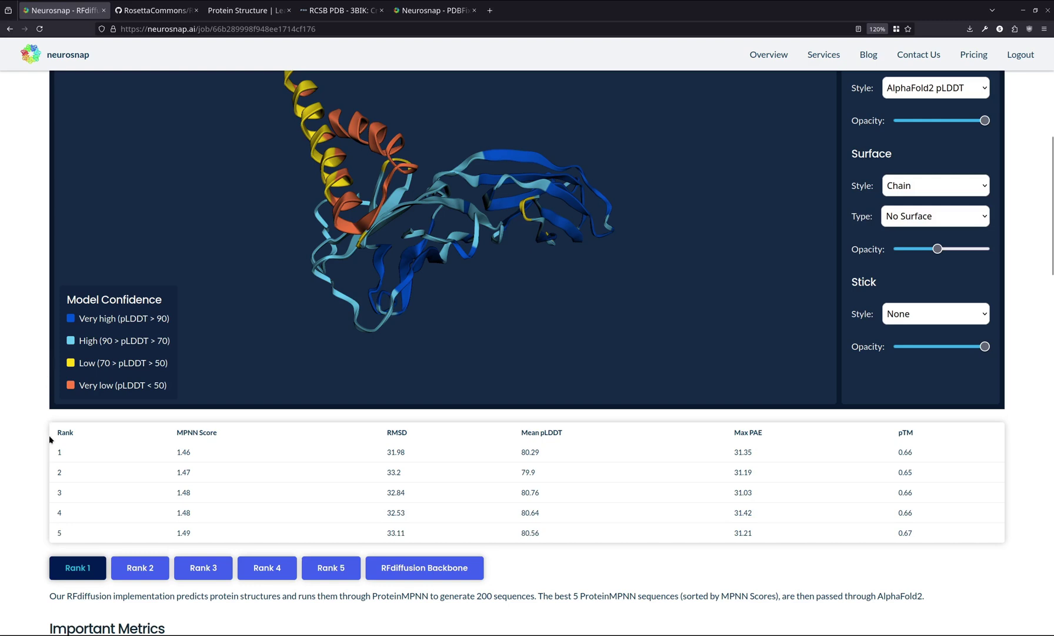
click(428, 578)
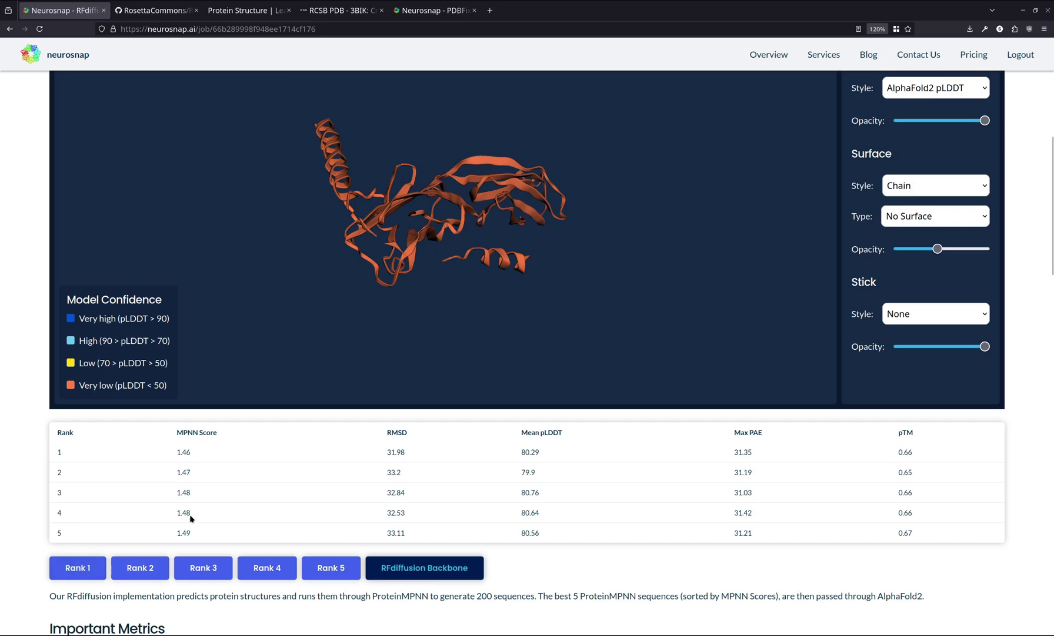
scroll(21, 471, up, 1)
scroll(21, 471, up, 1)
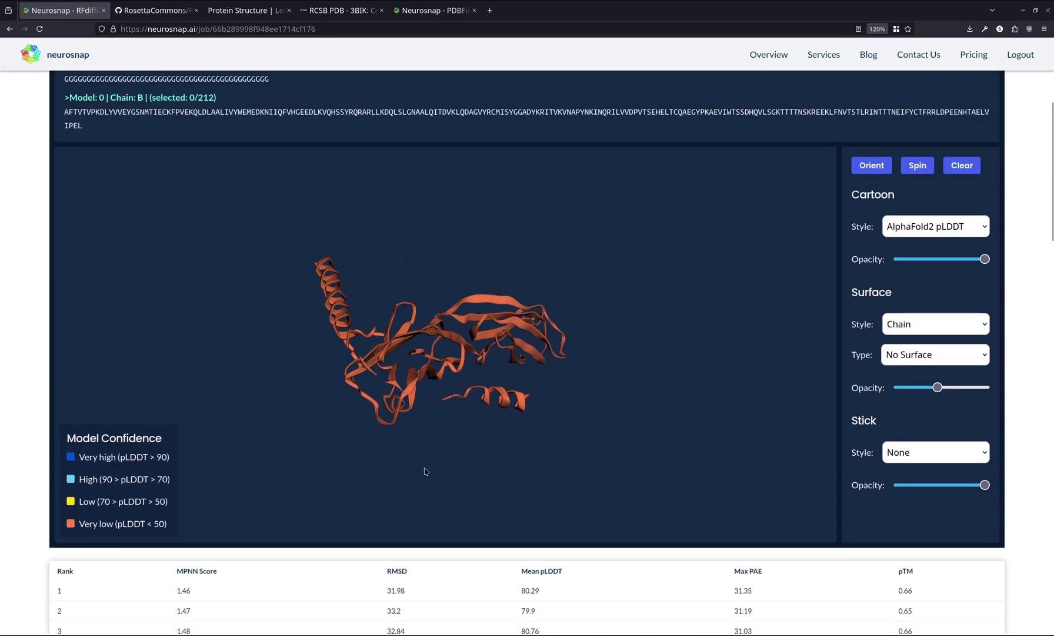
drag(423, 471, 347, 354)
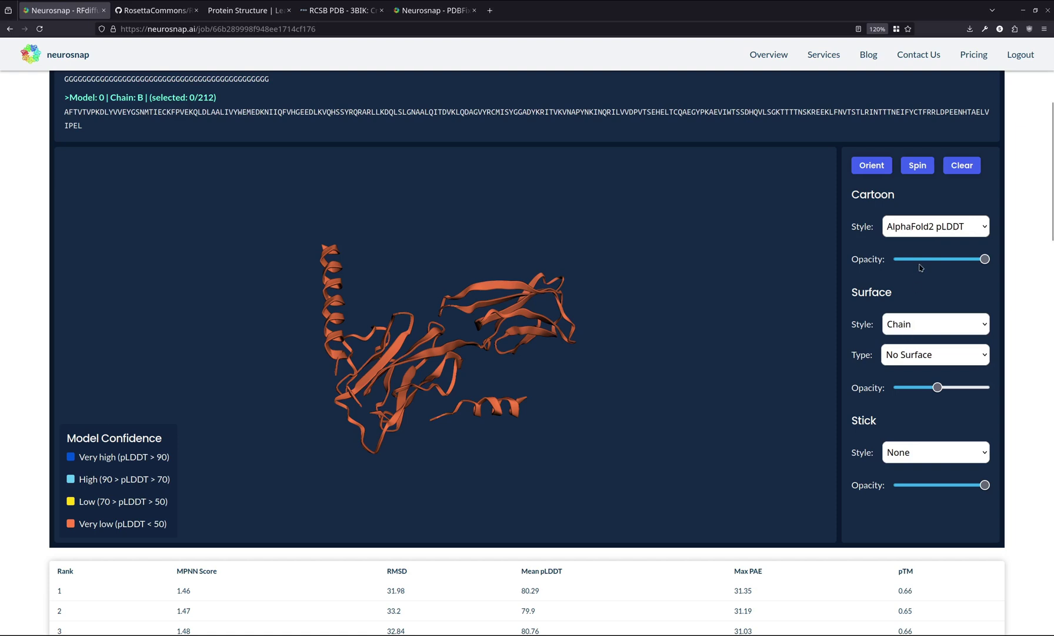
Colour the backbone cartoon by Chain, rotate it, then restore AlphaFold2 pLDDT colouring.
click(924, 253)
drag(571, 321, 331, 281)
drag(426, 345, 432, 363)
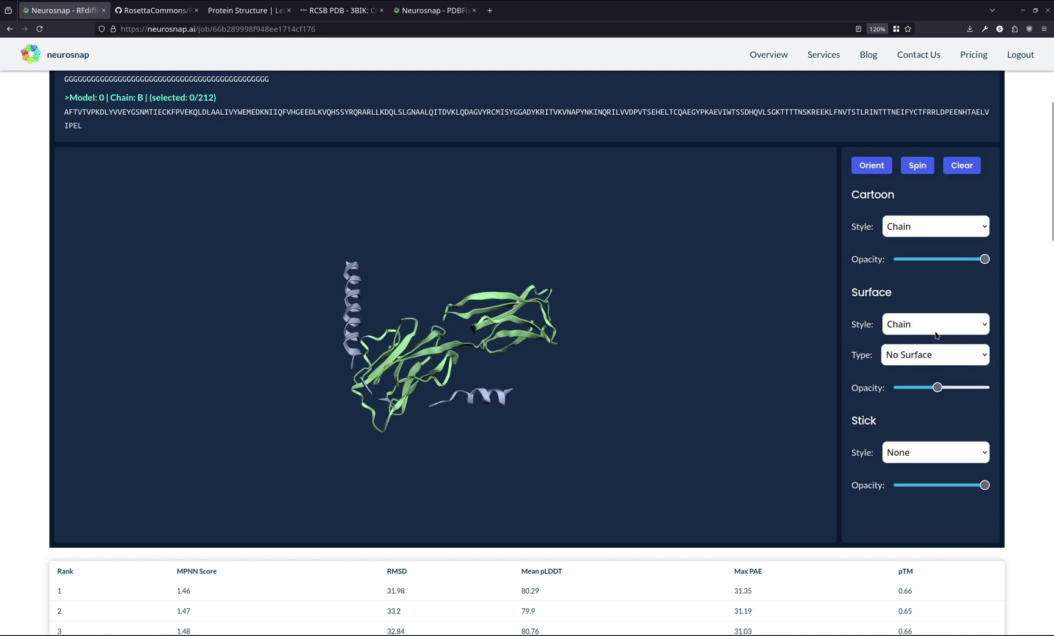
key(Up)
Load the Rank 1 through Rank 5 models into the viewer in turn.
scroll(50, 365, down, 3)
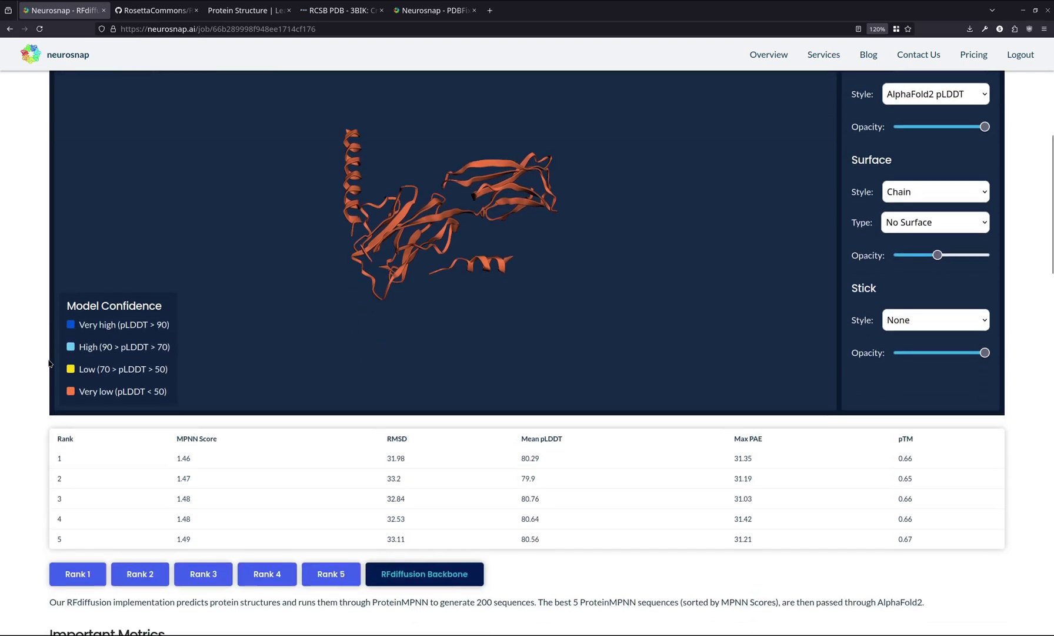
click(81, 565)
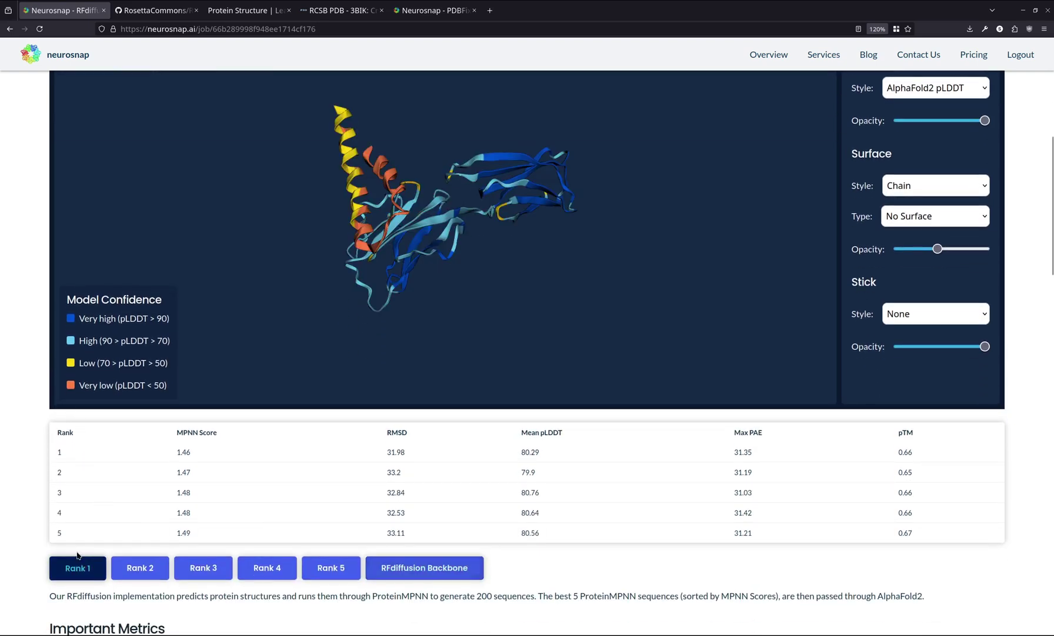
click(138, 572)
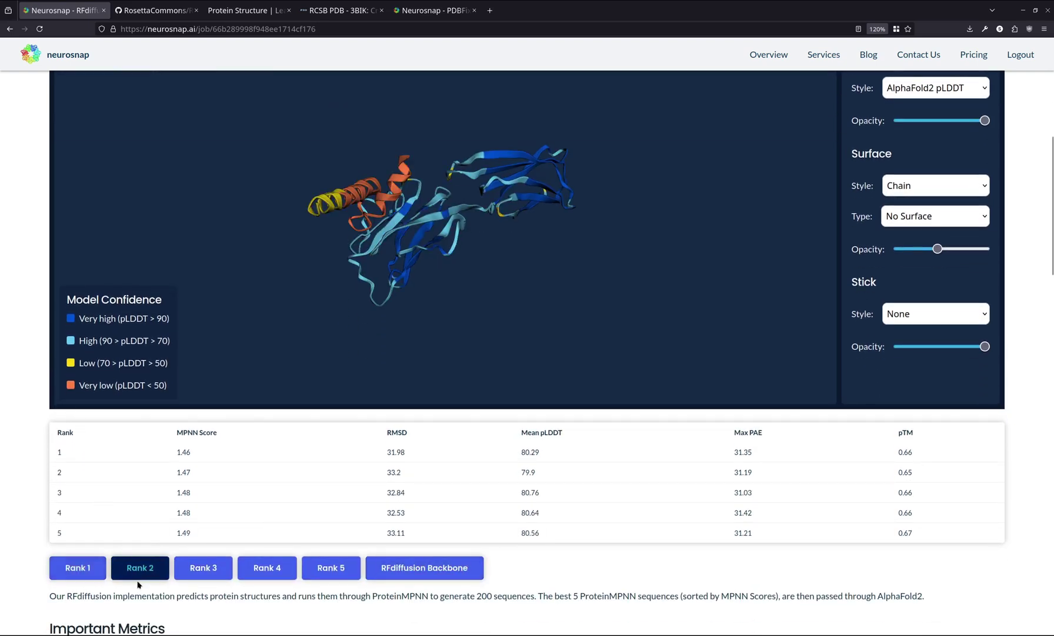
click(201, 570)
click(266, 569)
click(317, 568)
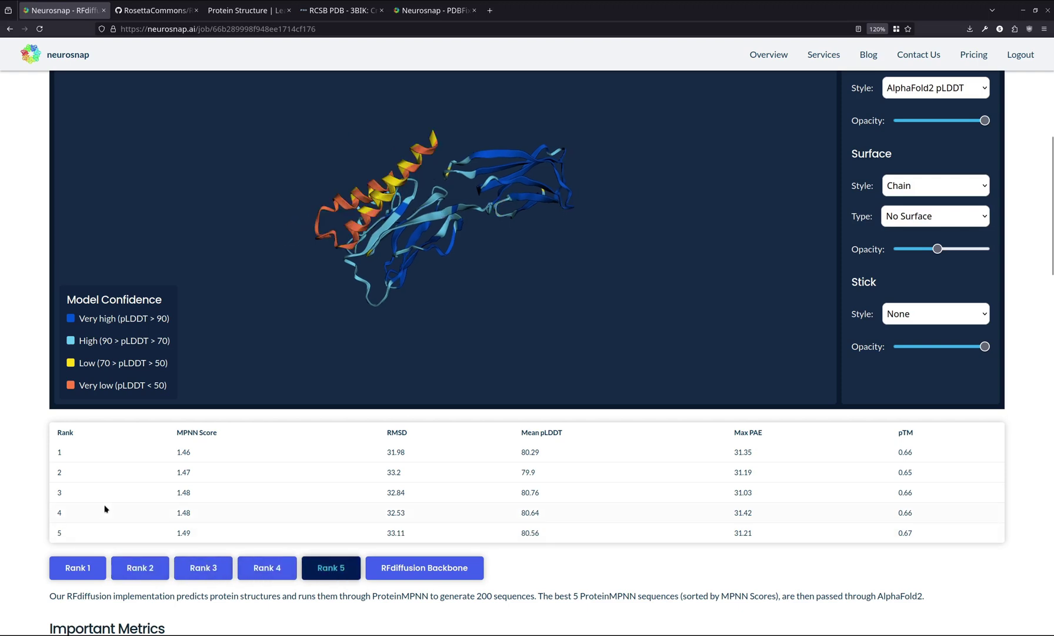
Return the viewer to the Rank 1 design with mean pLDDT 80.29.
scroll(100, 509, up, 2)
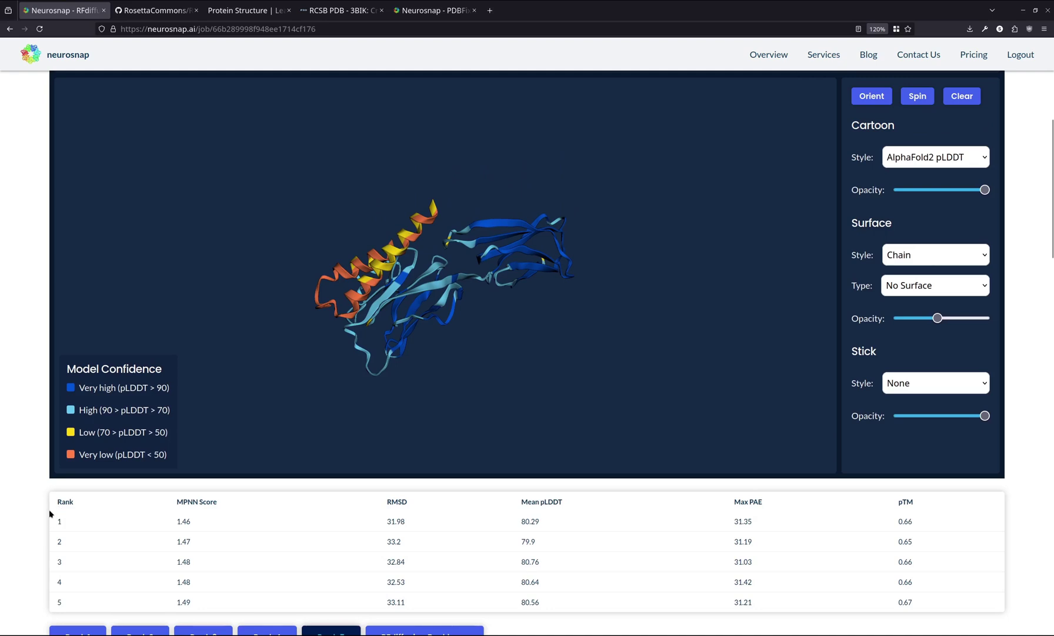
scroll(50, 507, up, 2)
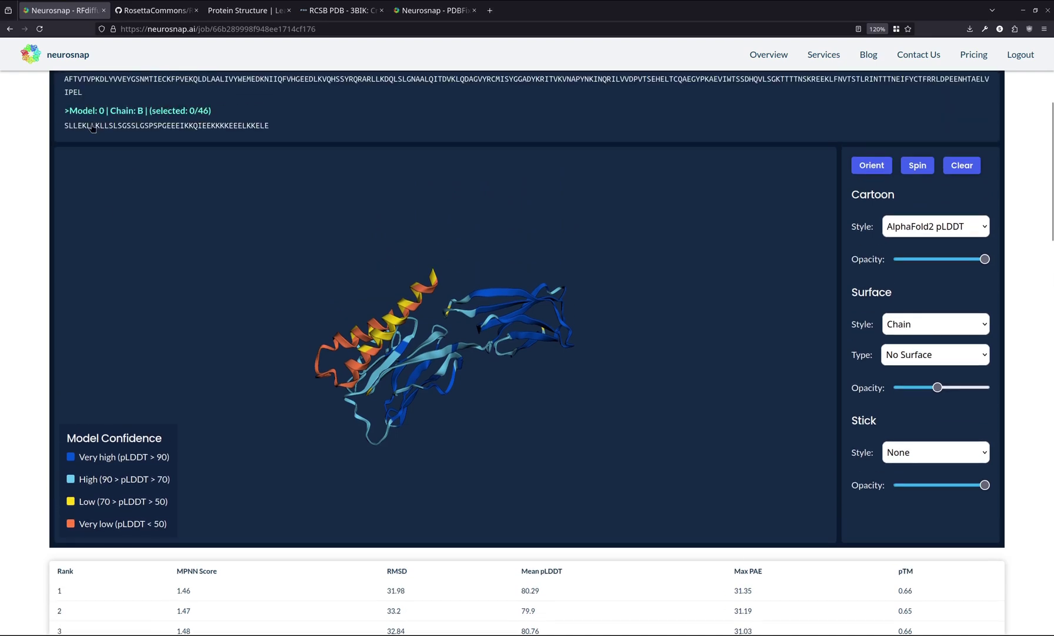
scroll(37, 218, down, 4)
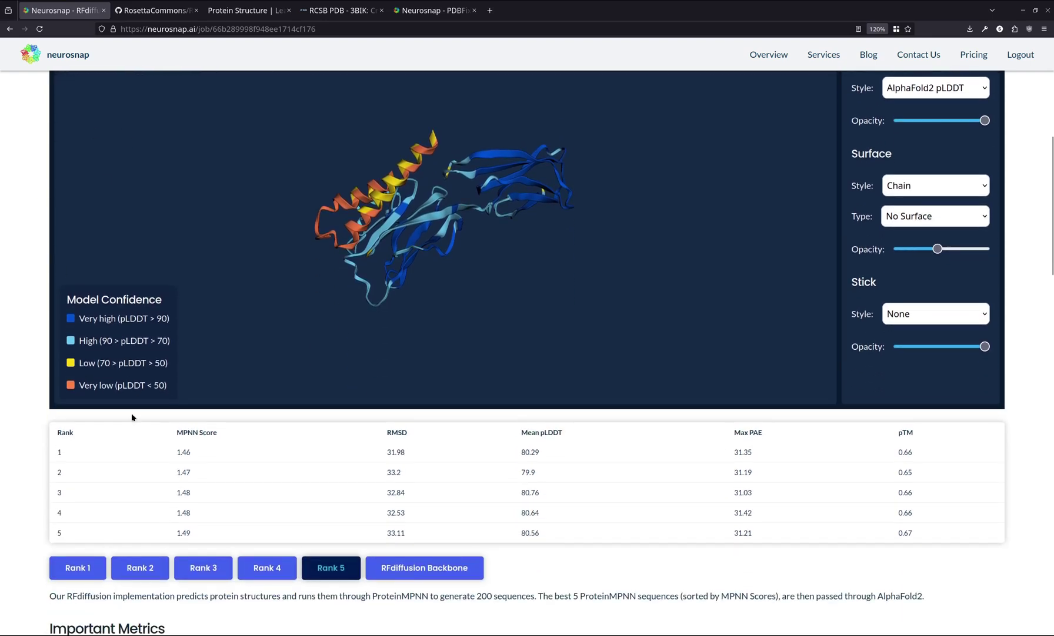
click(74, 571)
scroll(34, 420, up, 4)
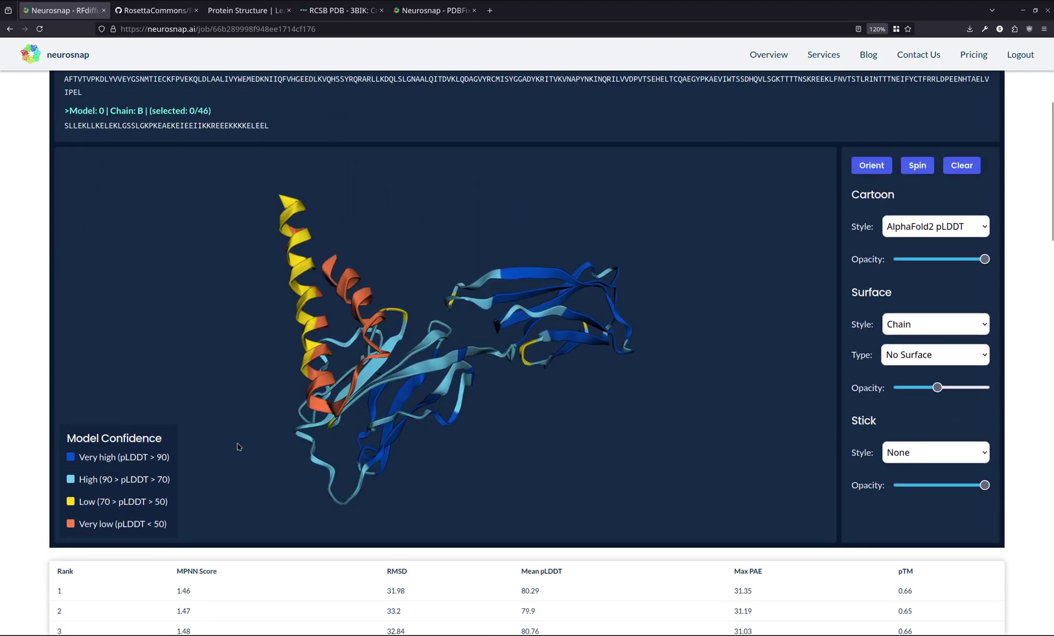
scroll(1, 451, down, 1)
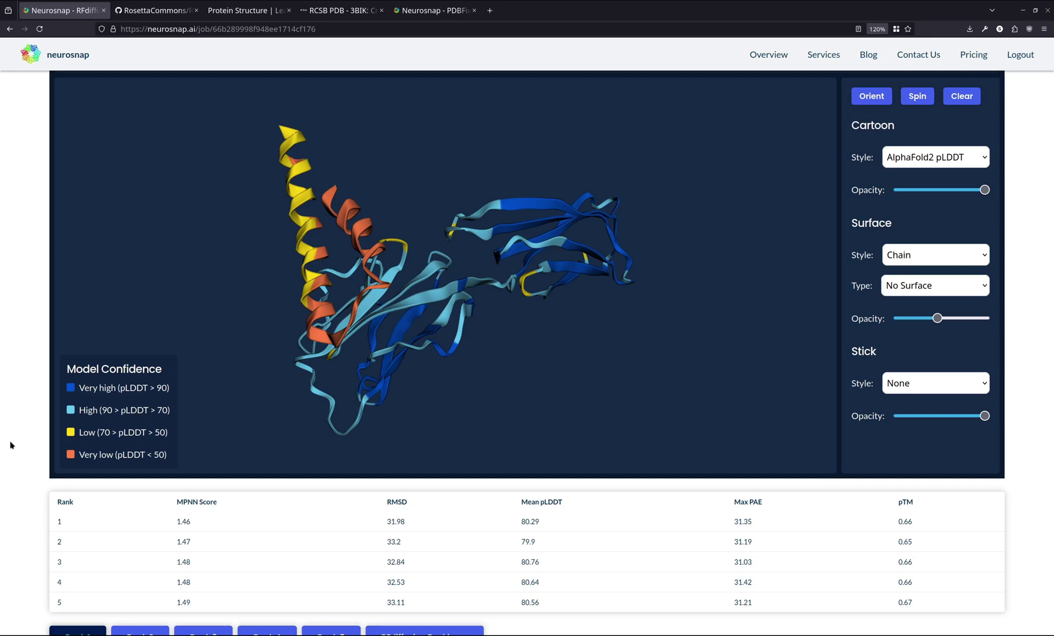
scroll(10, 444, down, 2)
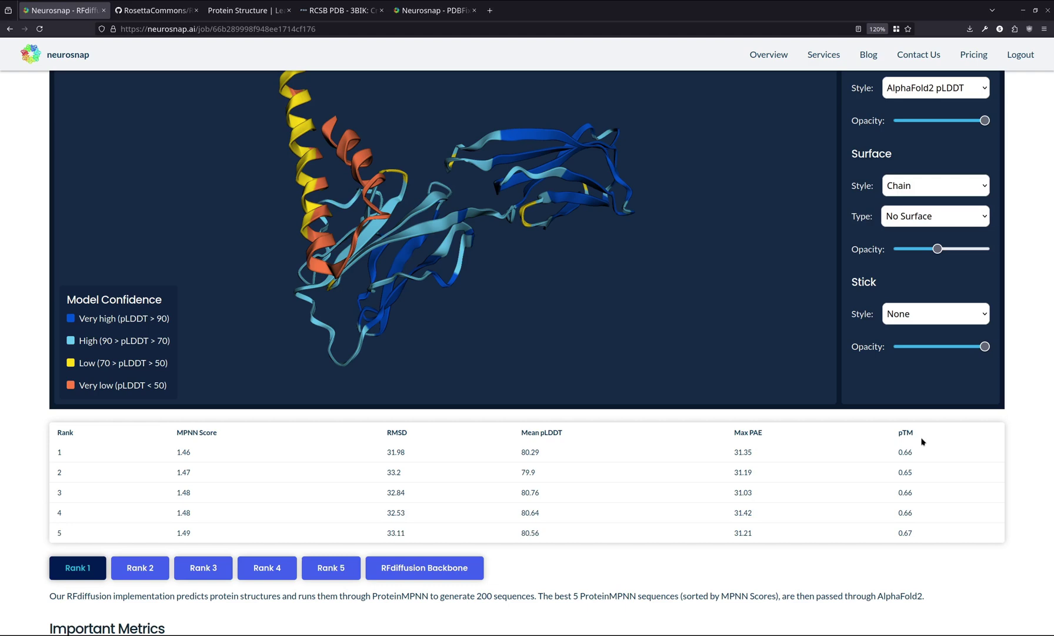
Scroll down to the Important Metrics charts and Predicted Aligned Error heatmaps.
scroll(787, 466, down, 6)
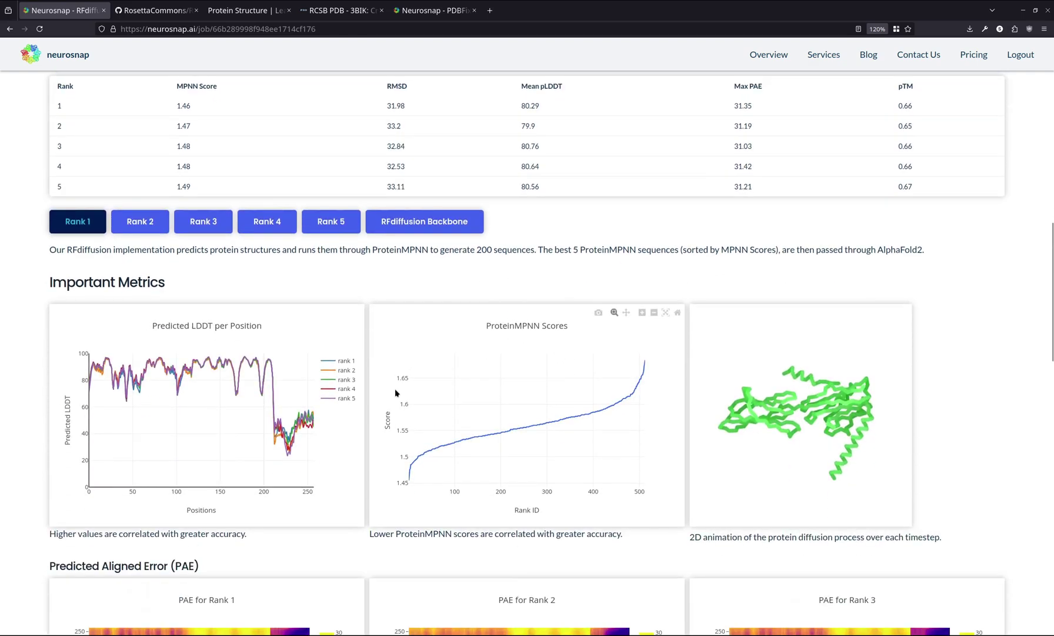
scroll(396, 393, down, 2)
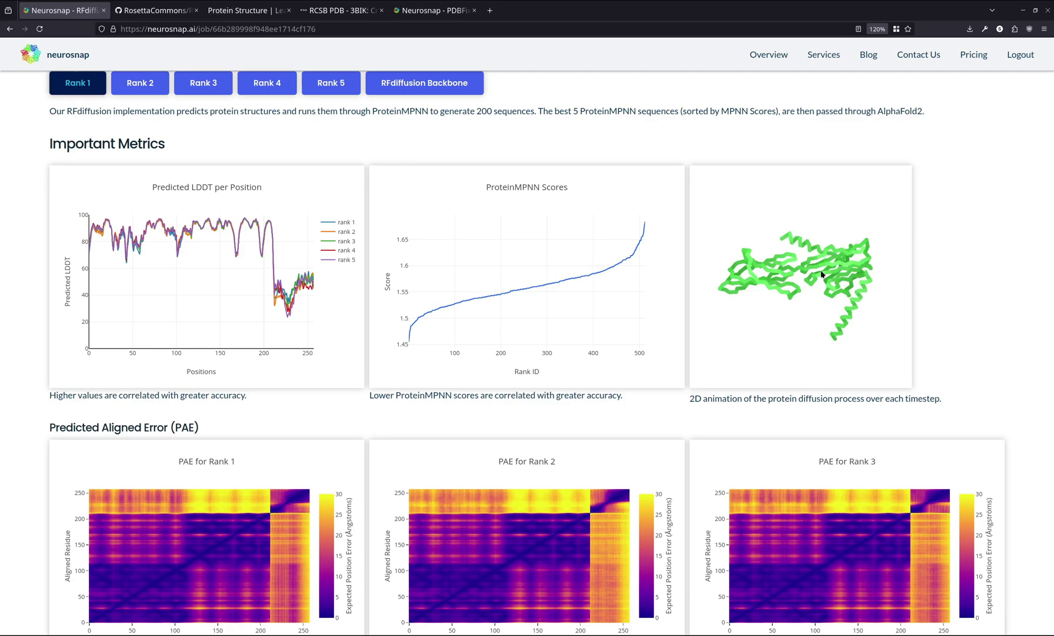
Scroll through the rank 1–5 PAE heatmaps toward the ProteinMPNN predicted sequences table.
scroll(724, 263, down, 2)
scroll(724, 263, down, 2)
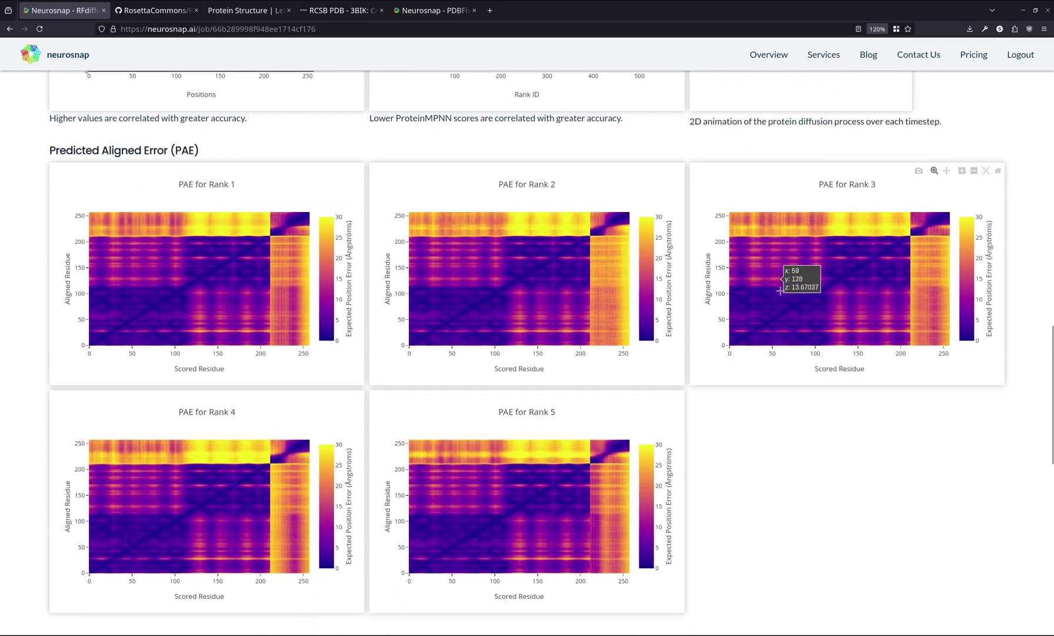
scroll(306, 236, down, 1)
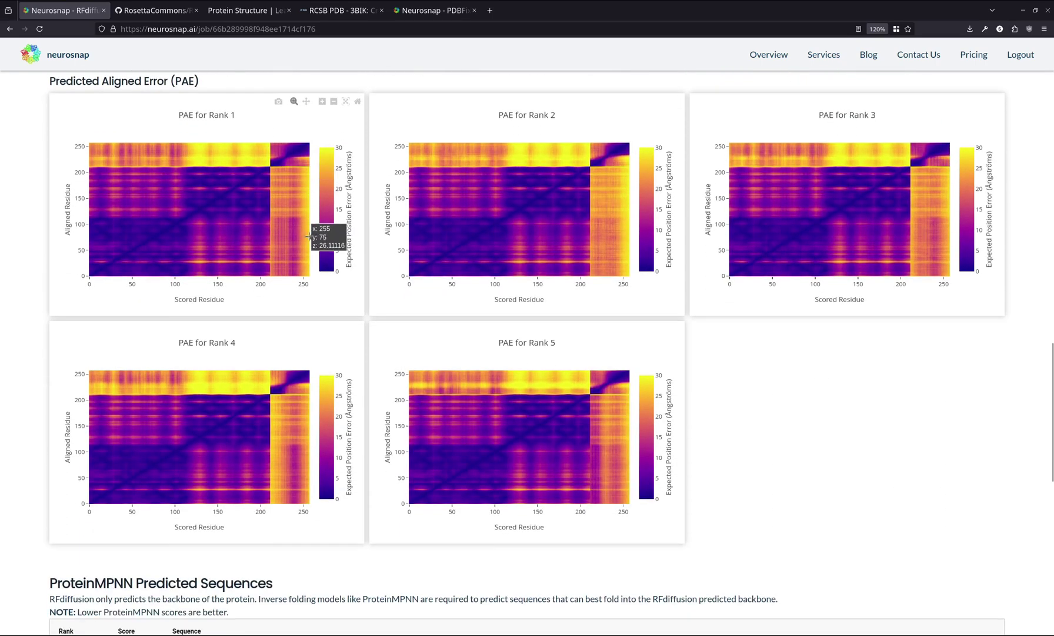
scroll(311, 235, up, 1)
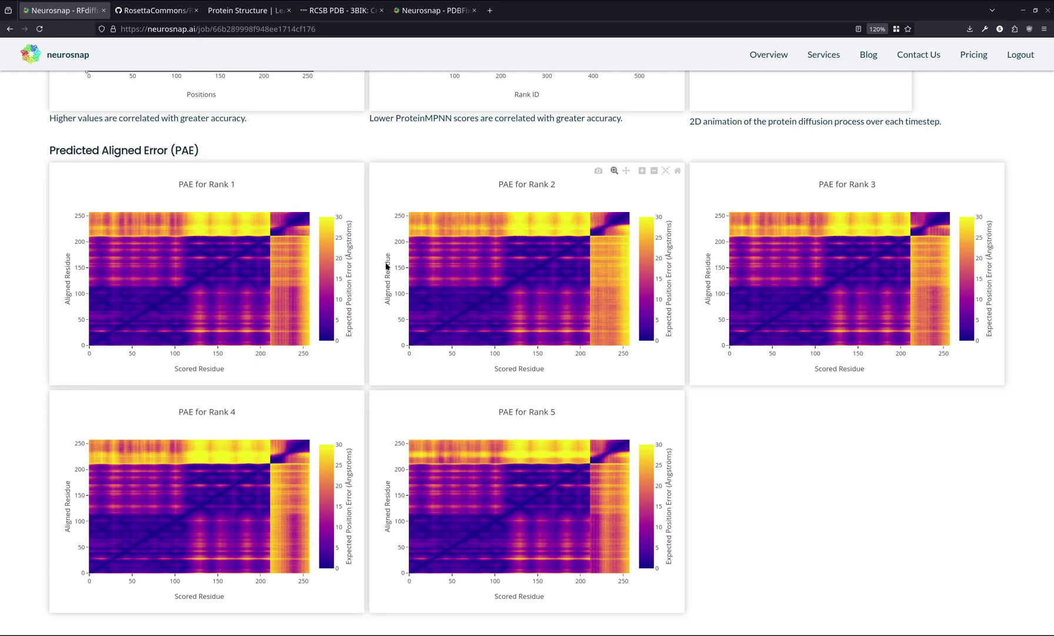
Select the binder and target fragments of the rank 126–129 sequences.
scroll(377, 270, down, 7)
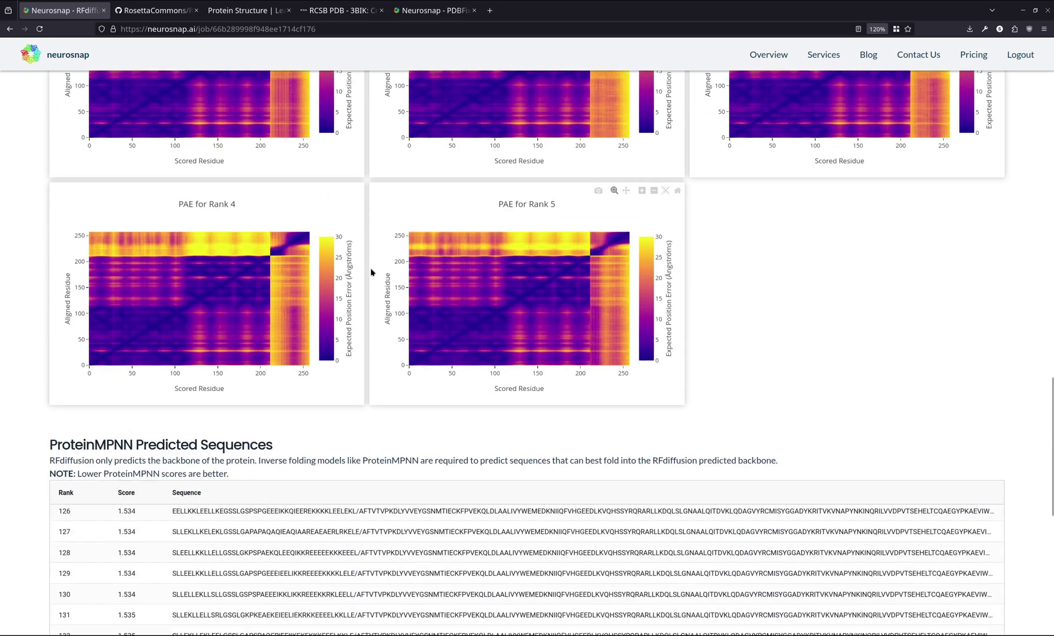
scroll(4, 228, down, 1)
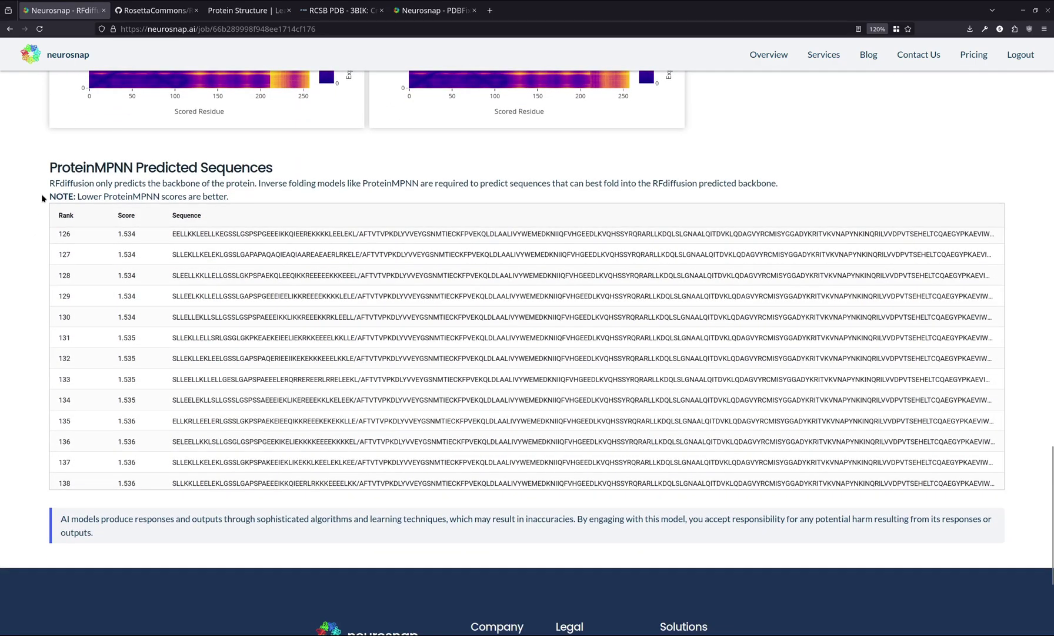
double_click(251, 235)
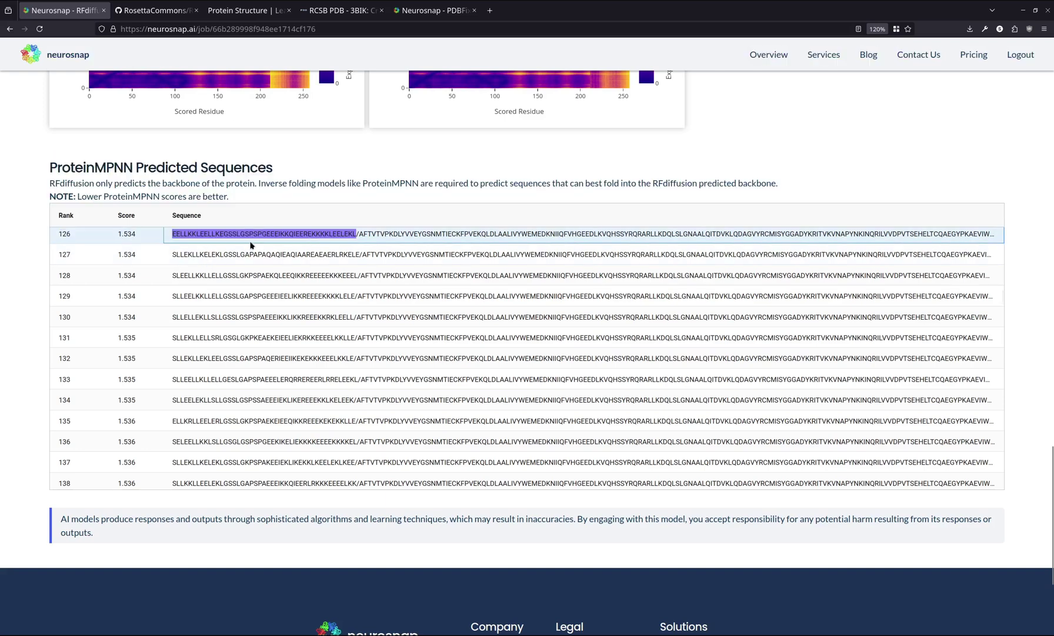
double_click(405, 235)
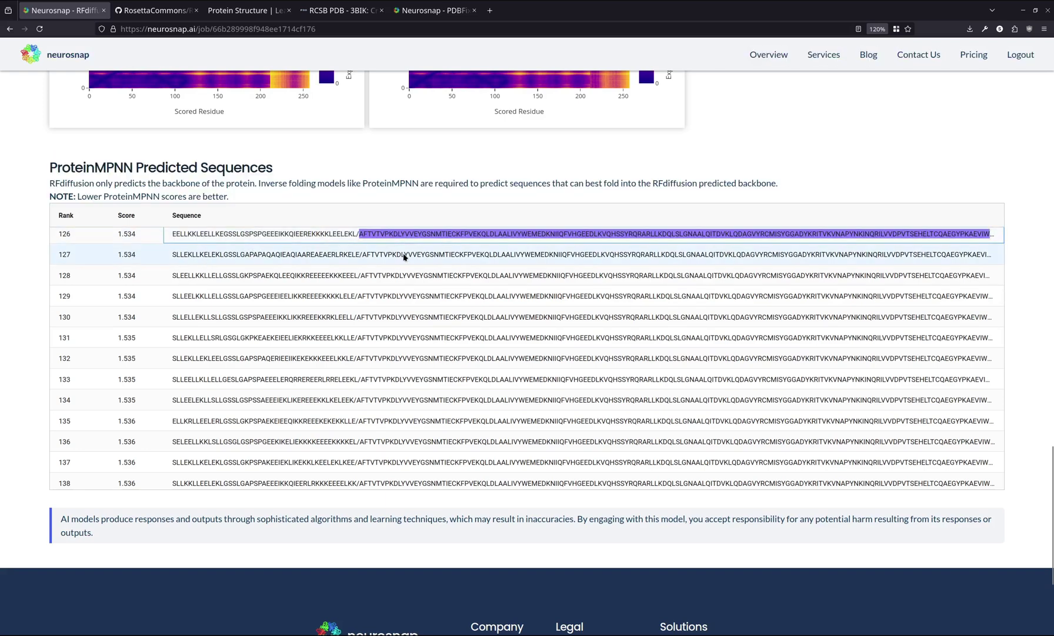
double_click(405, 256)
click(427, 281)
double_click(426, 281)
click(421, 323)
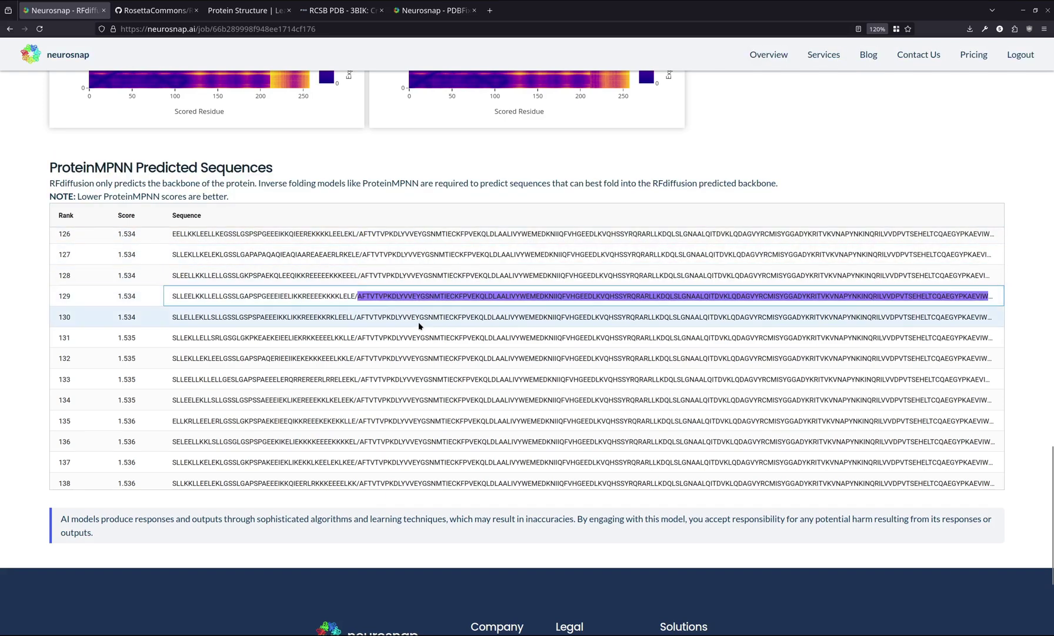
double_click(400, 292)
Reselect binder and target parts of the rank 126 and 127 sequences, then clear the selection.
double_click(393, 255)
click(389, 237)
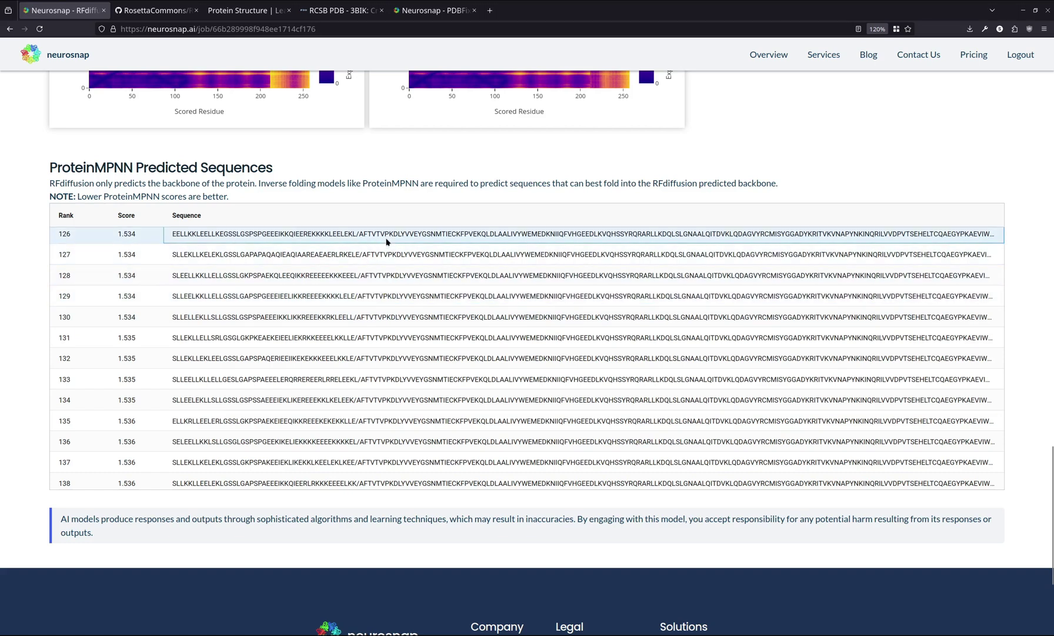
double_click(386, 235)
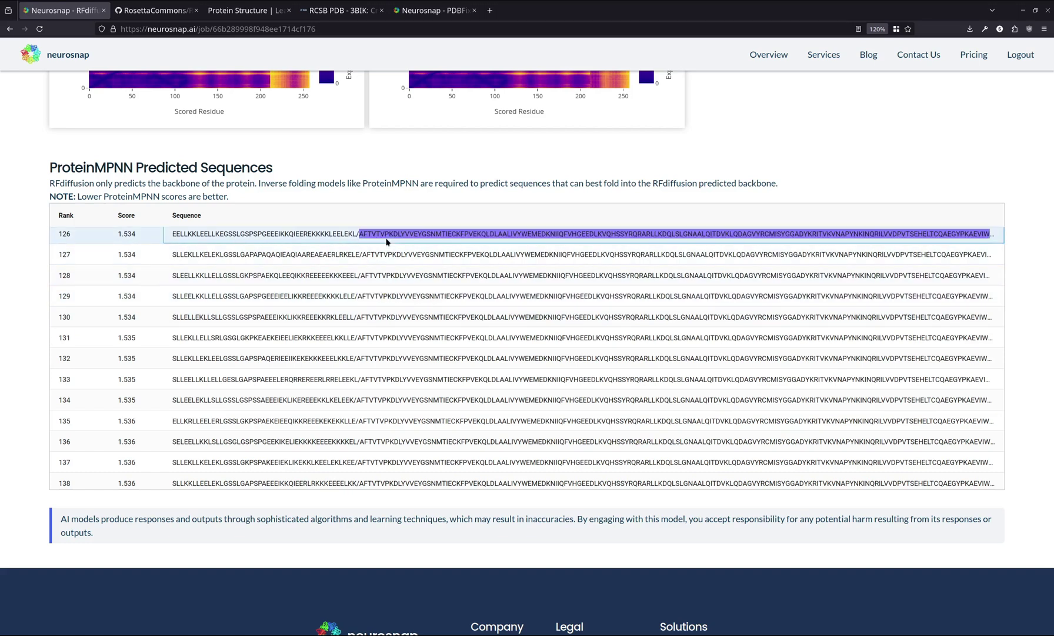
double_click(288, 235)
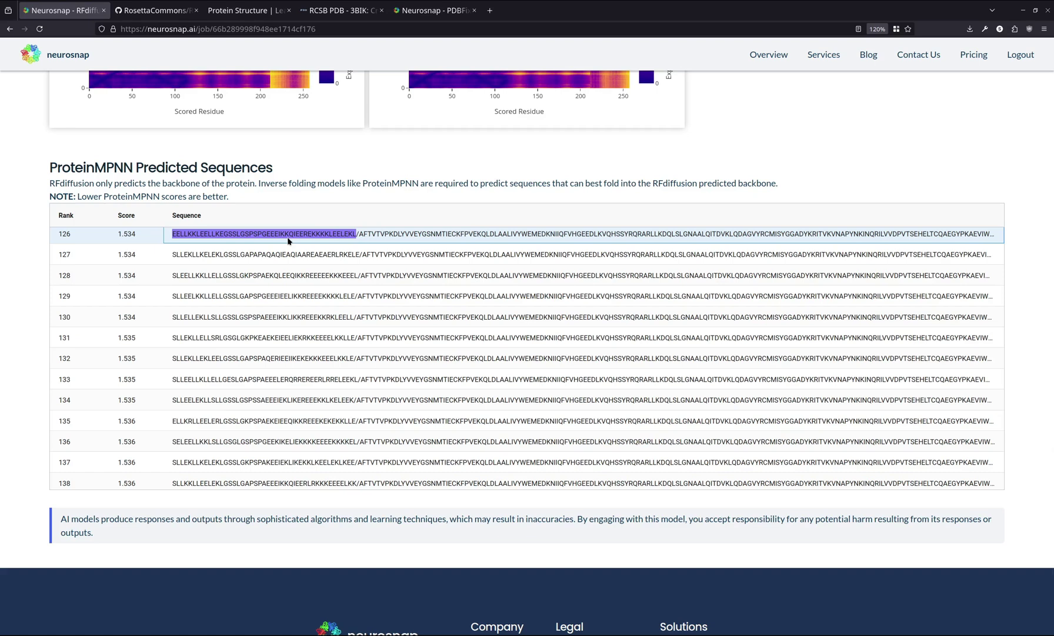
double_click(273, 255)
double_click(228, 235)
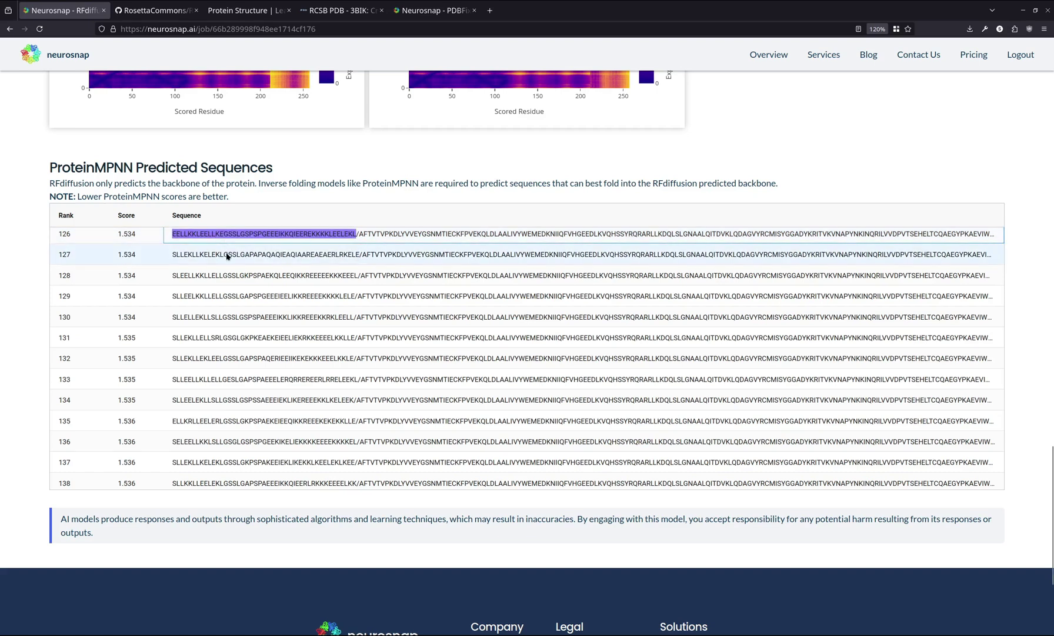
double_click(328, 255)
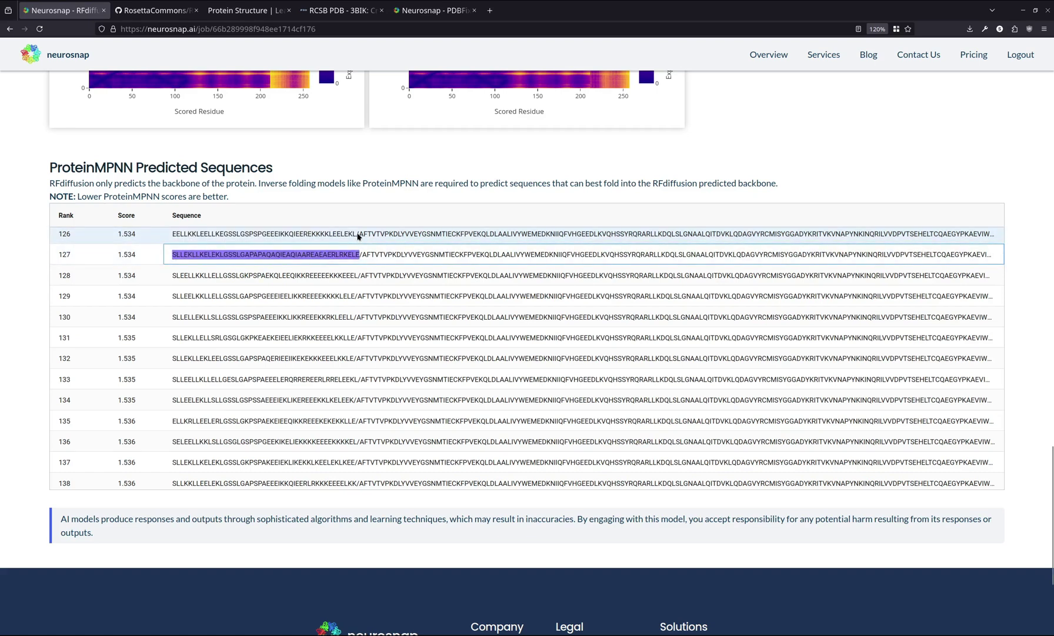
click(358, 235)
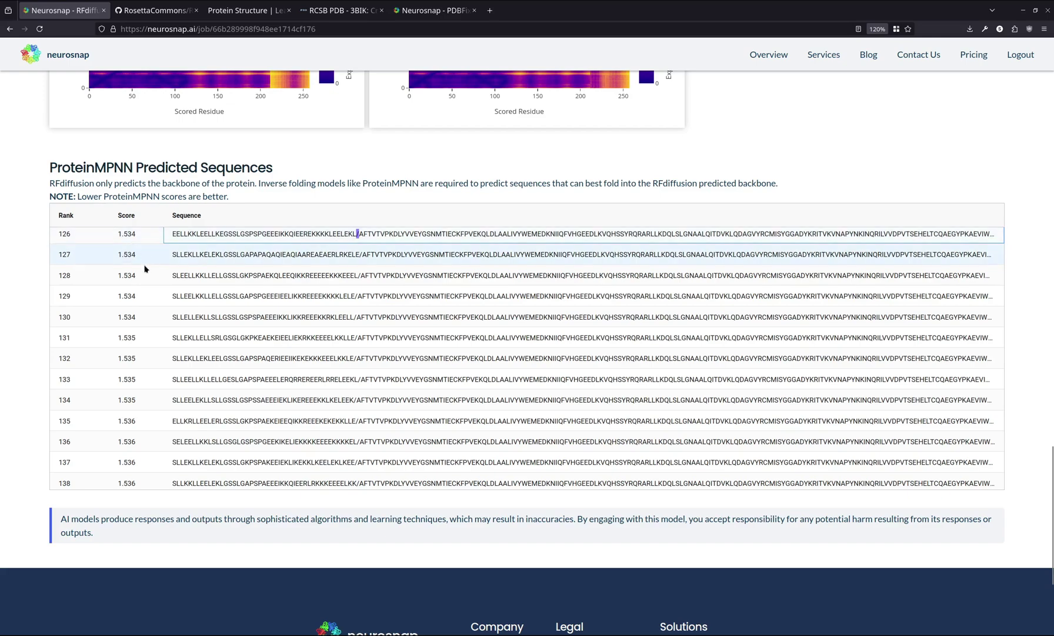
Drag the sequence table scrollbar to the top, then down to the final rows at rank 512.
scroll(145, 268, up, 5)
click(265, 318)
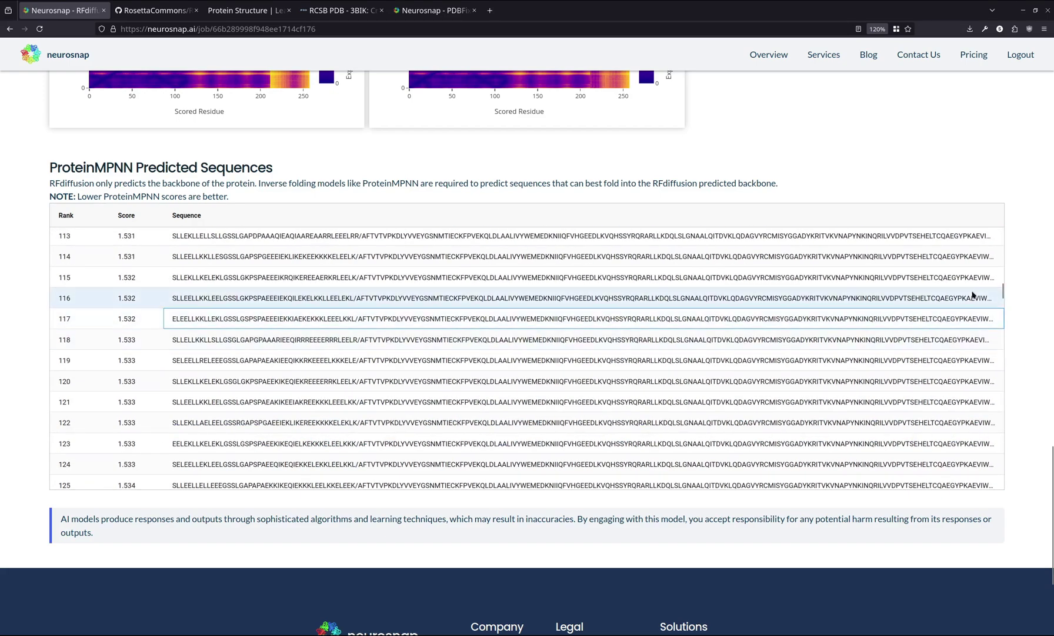
drag(1004, 288, 1000, 212)
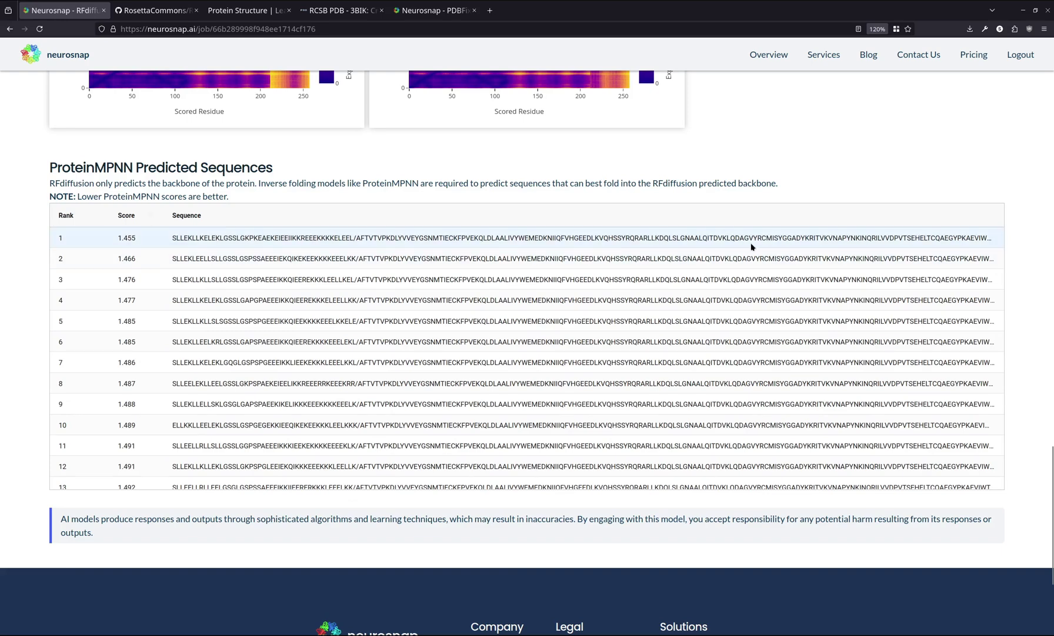
drag(1004, 236, 976, 464)
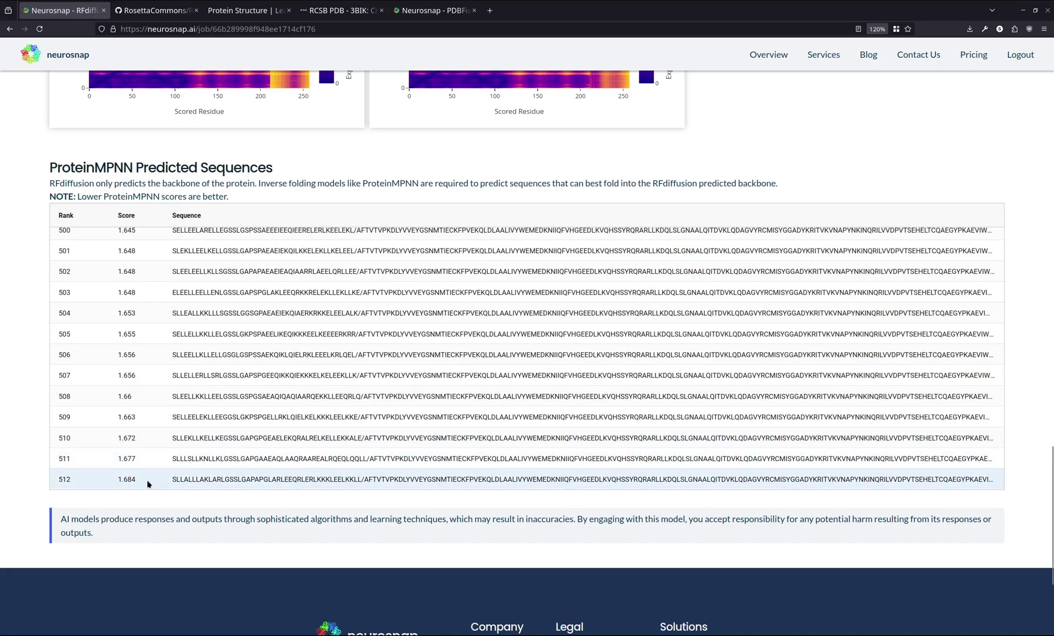
Scroll the sequence table back to rank 1 and the page up to the rank 1–5 PAE heatmaps.
scroll(412, 448, up, 20)
scroll(637, 447, up, 20)
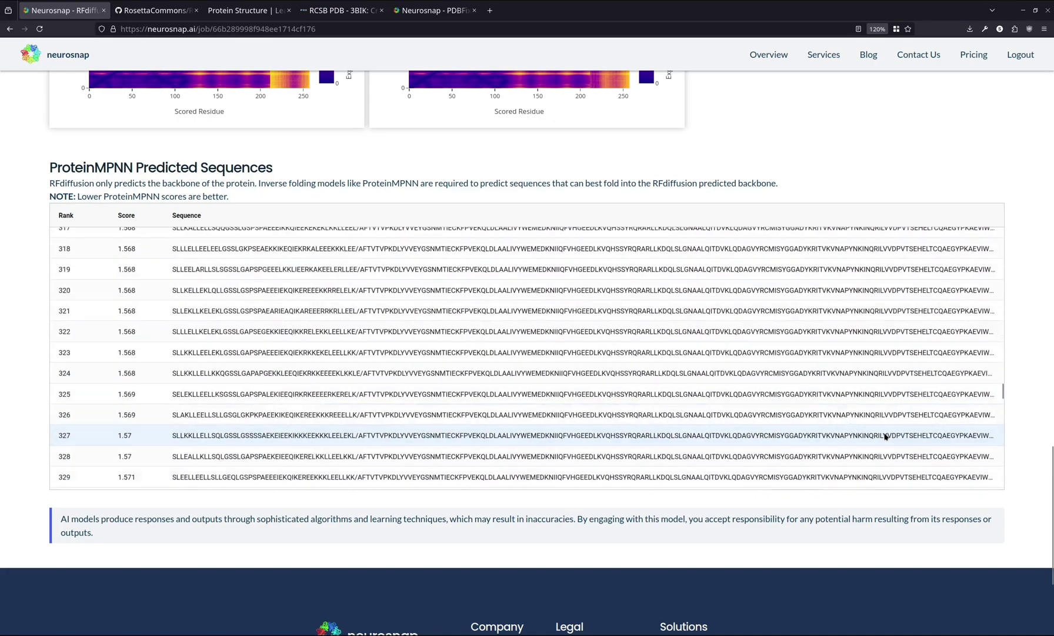
scroll(989, 426, up, 15)
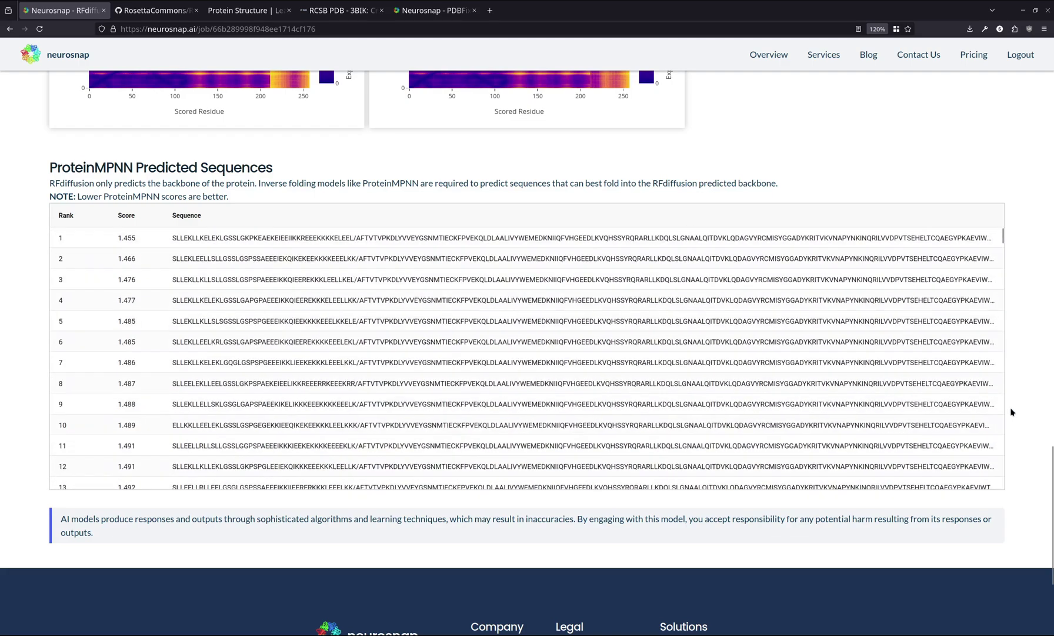
scroll(1018, 394, up, 5)
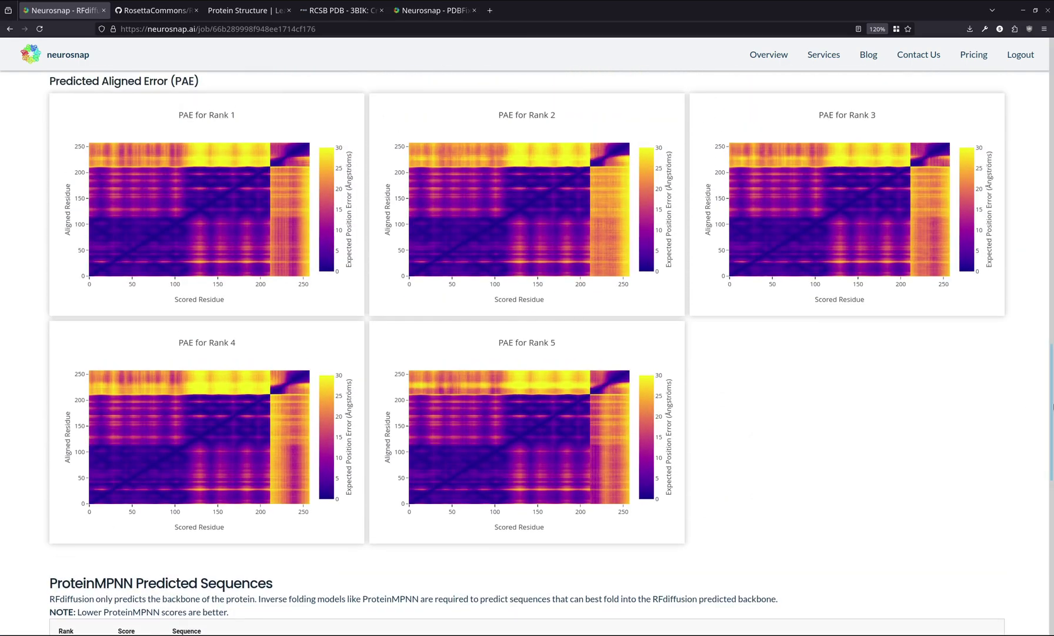
scroll(1045, 395, up, 1)
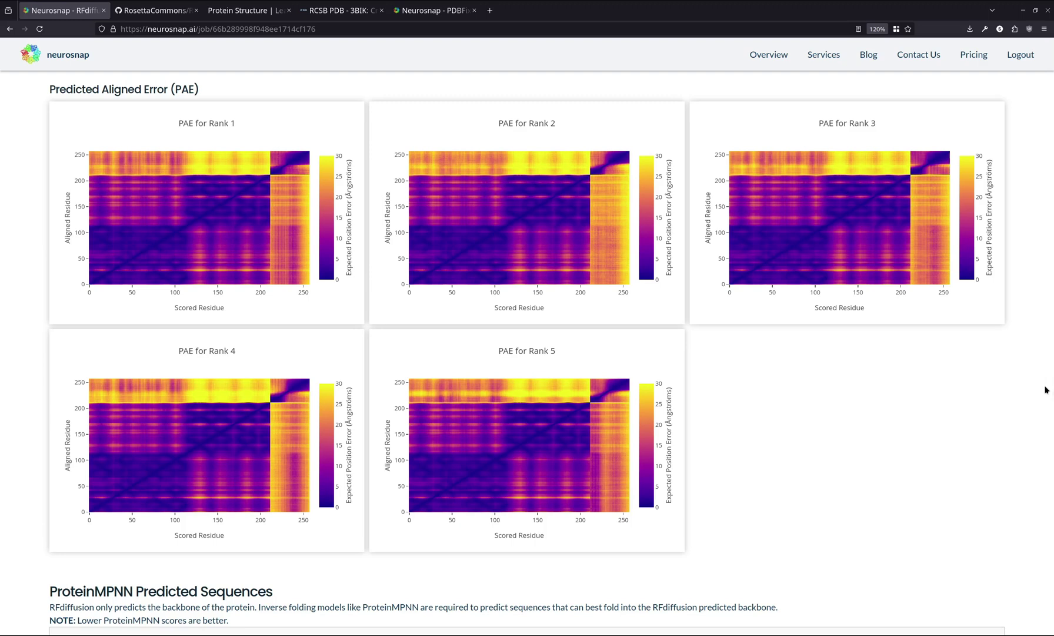